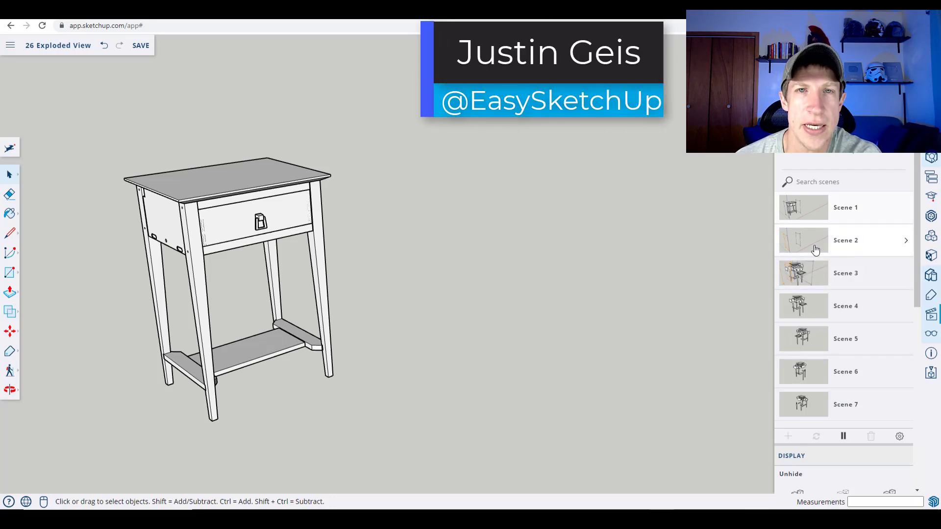
Play the finished exploded-view animation of the end table by going to Scene 2 and Scene 3
click(816, 250)
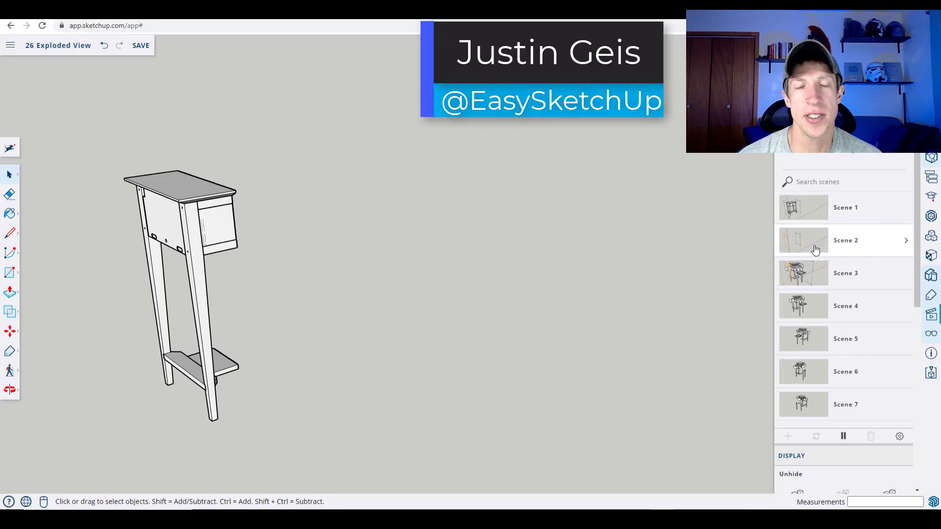
click(814, 285)
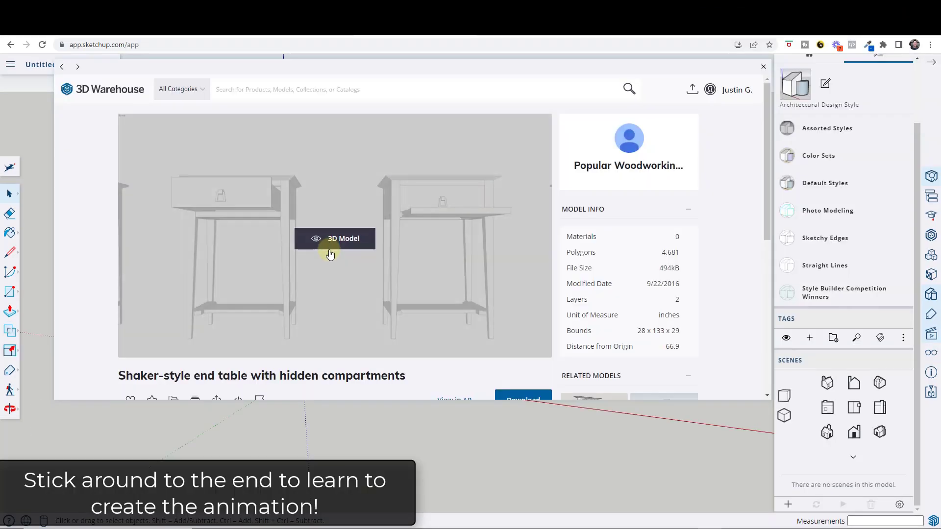
Import the Shaker-style end table with hidden compartments from 3D Warehouse and place it near the origin
scroll(268, 345, down, 1)
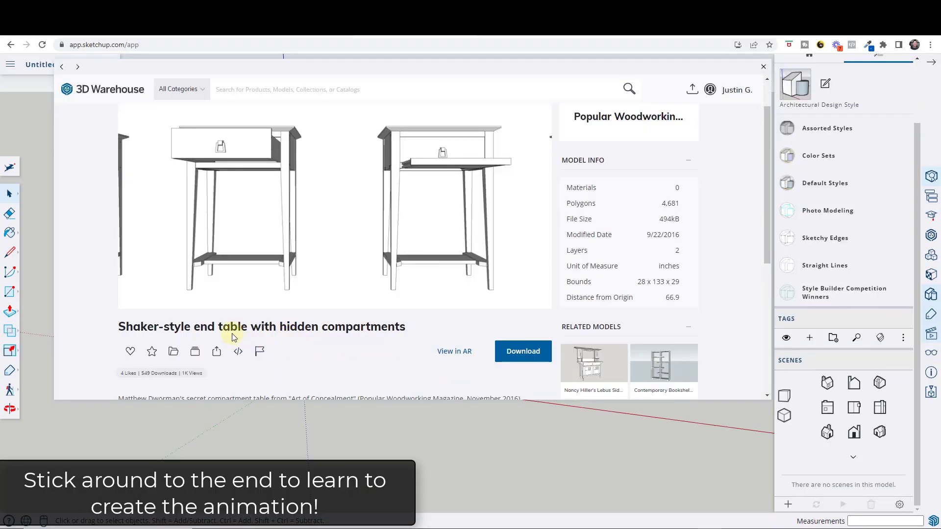
scroll(658, 178, up, 1)
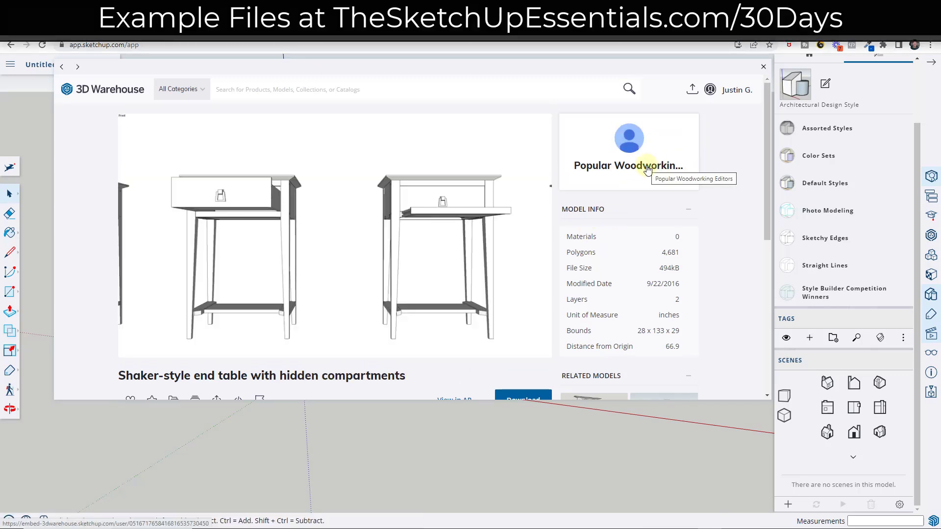
scroll(650, 171, down, 2)
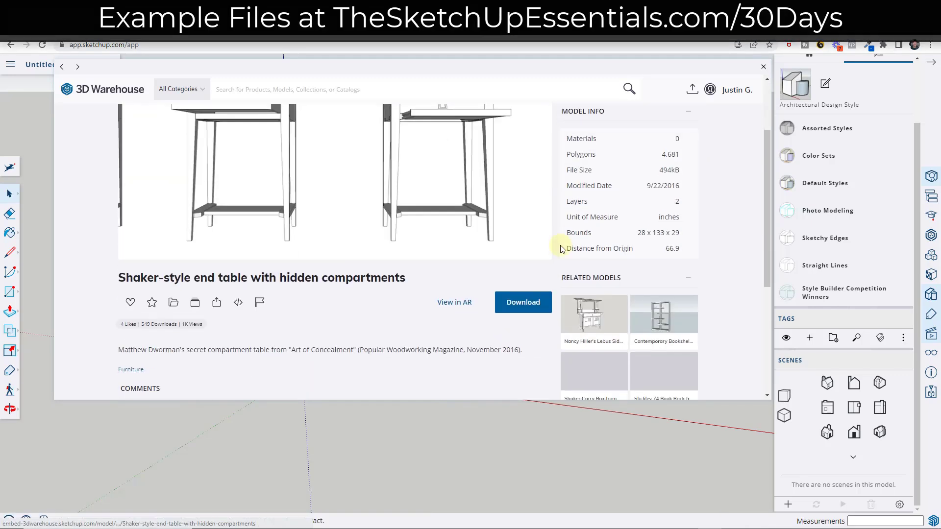
click(523, 310)
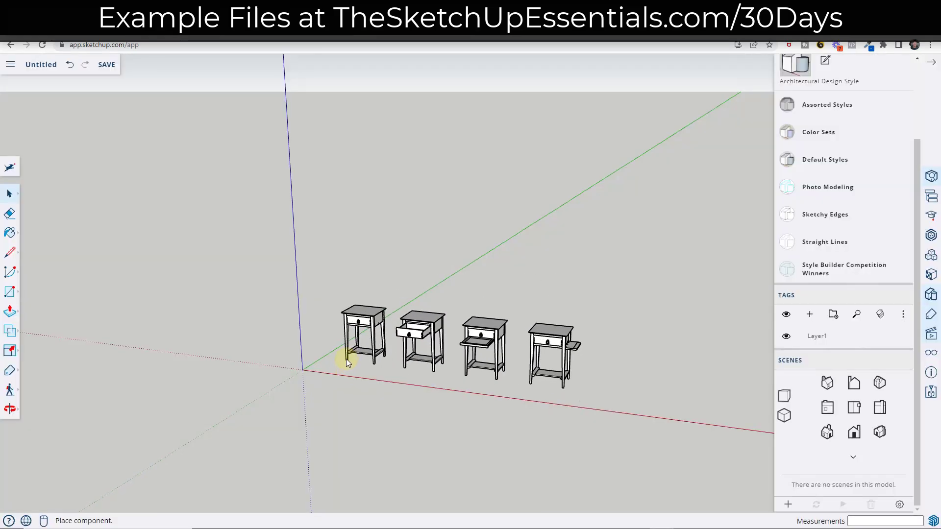
click(347, 363)
Explode the imported component so that the four tables can be selected separately
scroll(425, 322, up, 2)
right_click(424, 323)
click(445, 337)
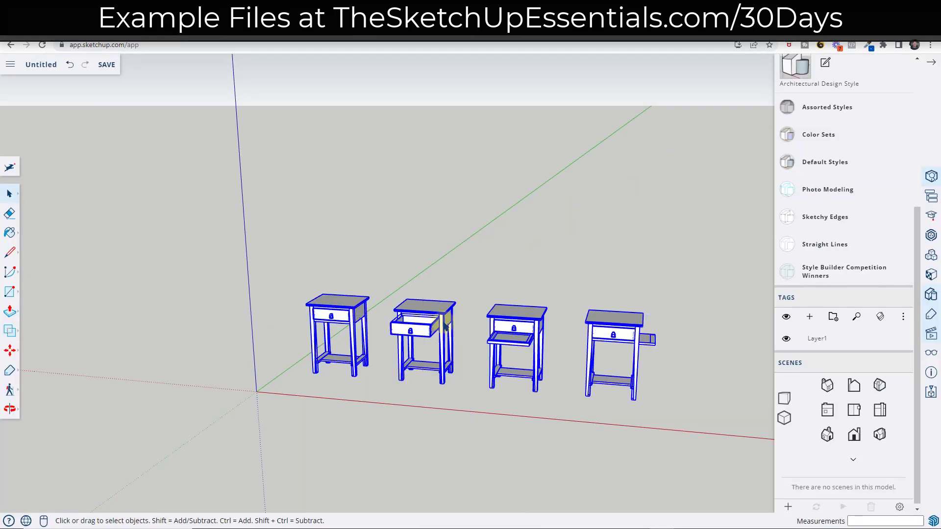
Delete the three tables with open drawers or trays, keeping only the closed table nearest the origin
click(429, 300)
middle_drag(429, 300, 376, 248)
drag(598, 398, 721, 431)
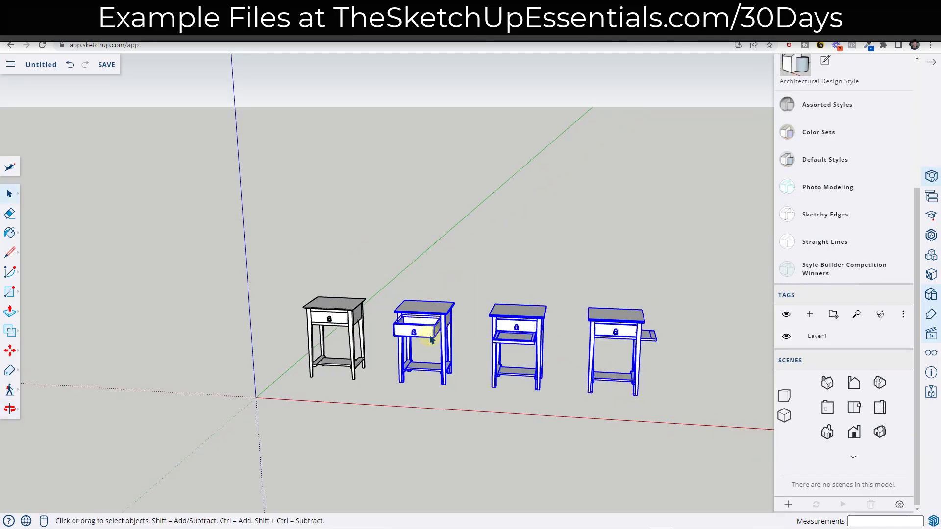
scroll(339, 331, up, 5)
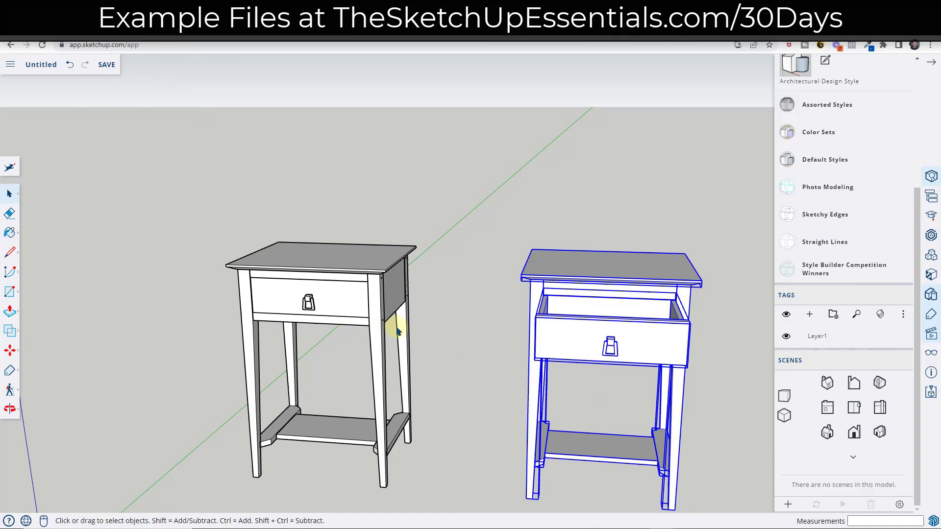
middle_drag(395, 325, 443, 308)
scroll(443, 308, down, 5)
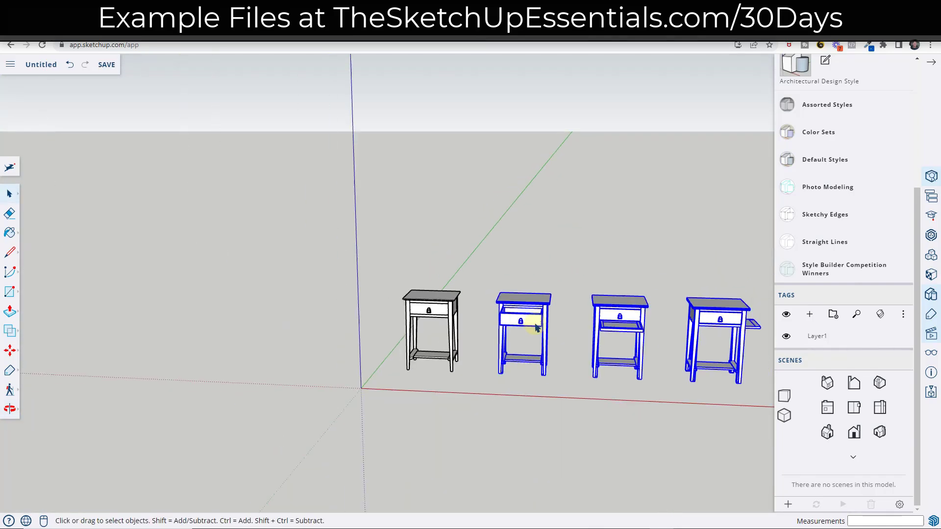
key(Delete)
Select all parts of the remaining table and make them into one group
scroll(450, 312, up, 4)
scroll(353, 343, up, 4)
middle_drag(420, 258, 361, 263)
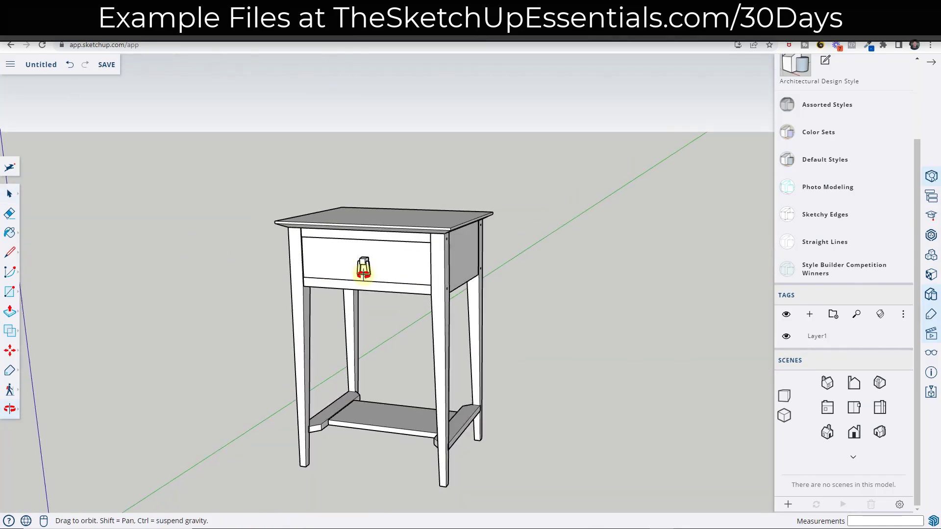
scroll(388, 320, down, 3)
scroll(464, 297, up, 4)
middle_drag(465, 296, 431, 282)
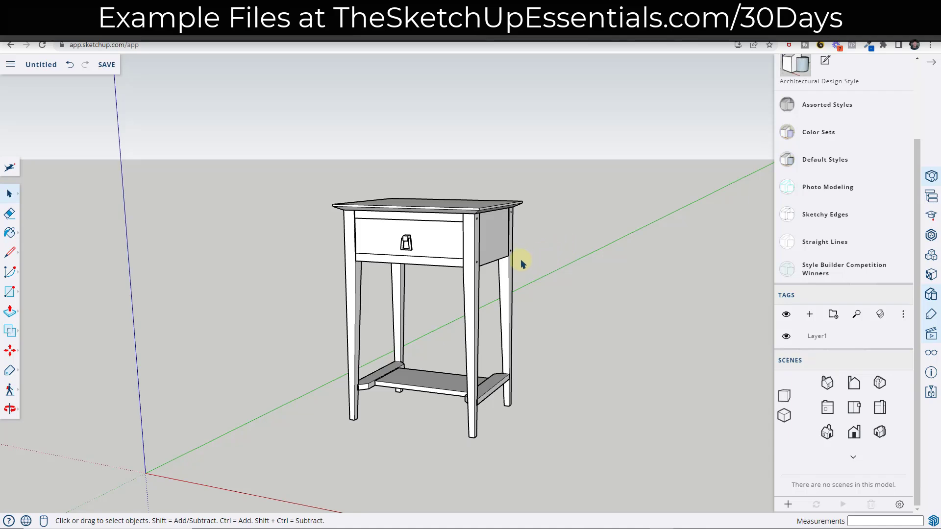
drag(283, 161, 628, 500)
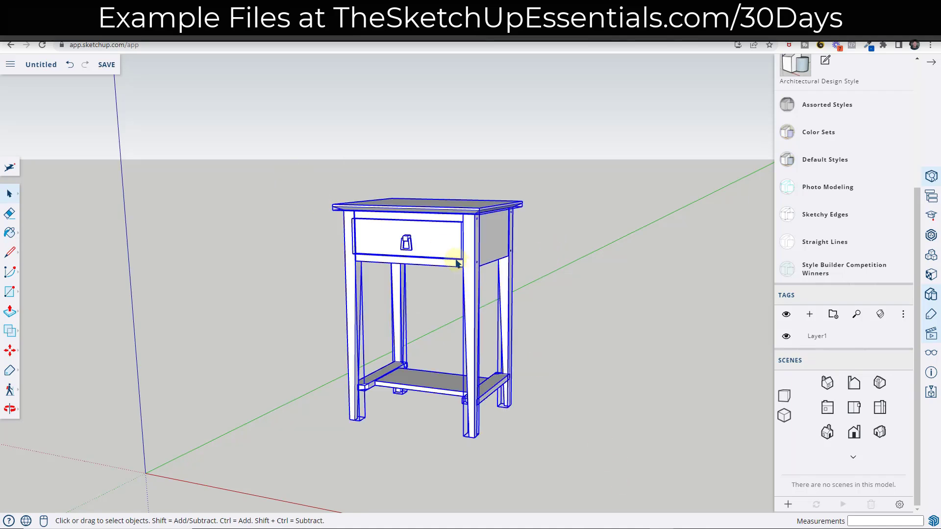
click(545, 254)
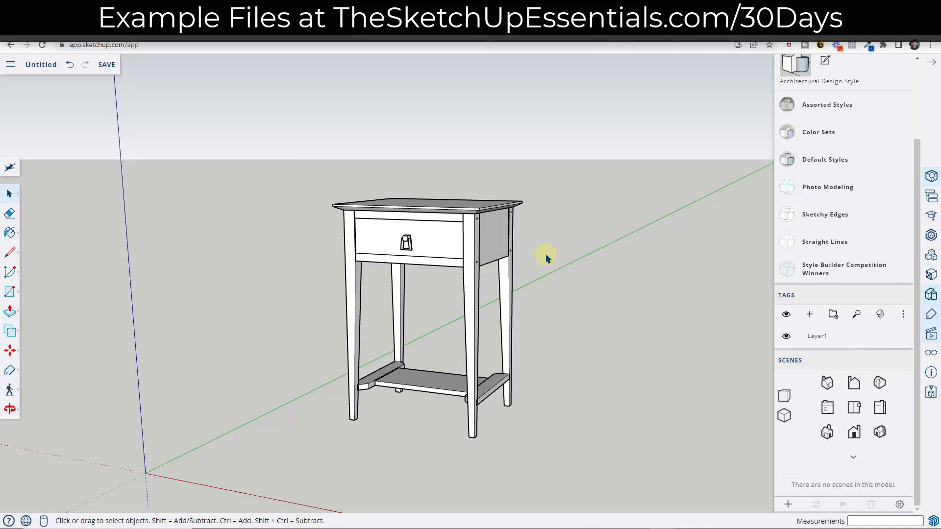
drag(283, 165, 643, 497)
right_click(441, 233)
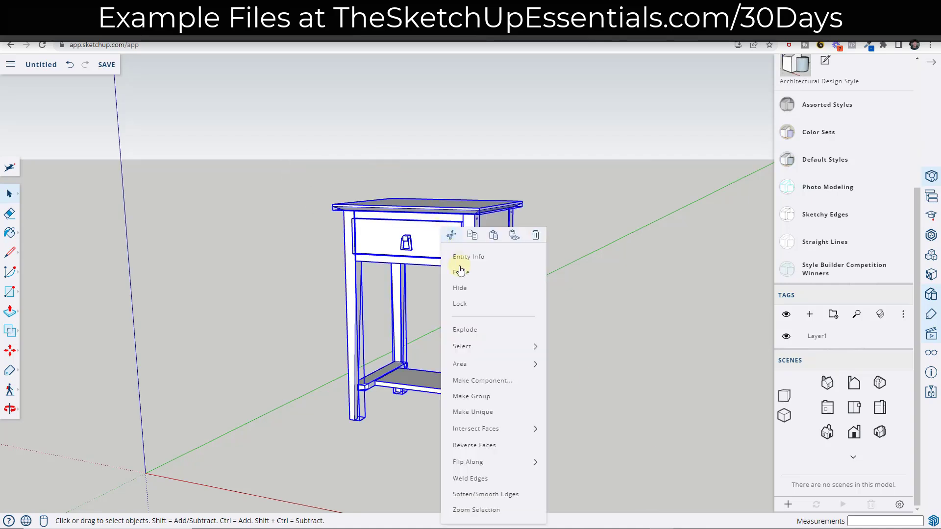
click(487, 401)
Copy the table group about 2' 5 1/2" along the red axis
scroll(437, 240, down, 2)
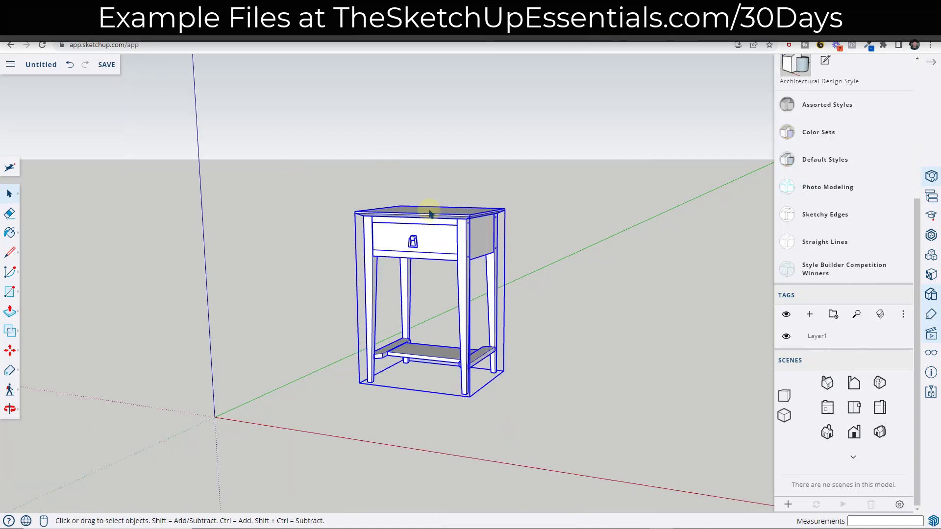
middle_drag(430, 214, 420, 243)
key(m)
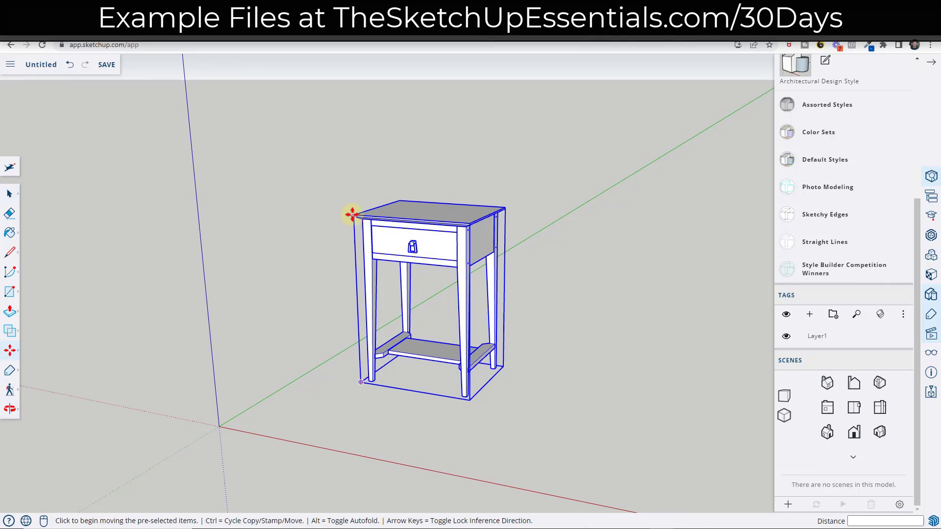
click(355, 211)
key(ctrl)
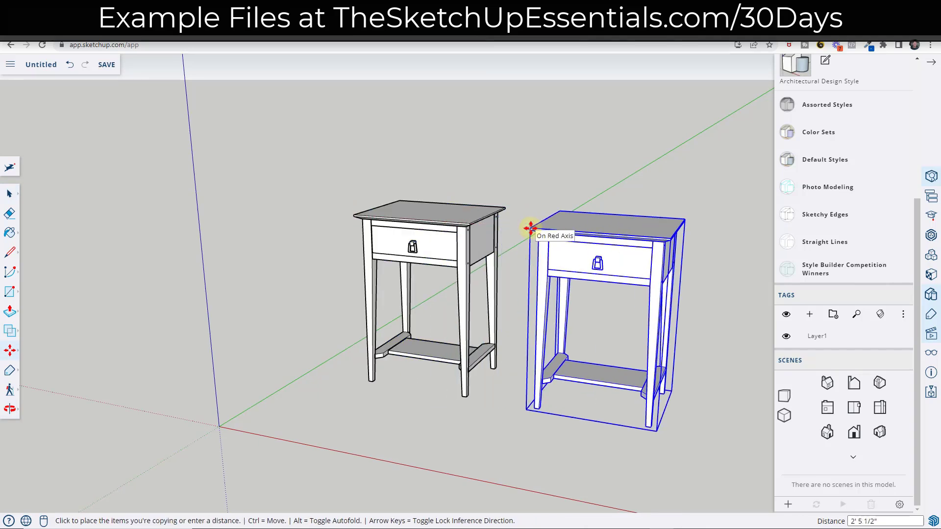
click(530, 228)
Move the copied table about 1' 4 3/4" farther away from the original
middle_drag(610, 238, 339, 193)
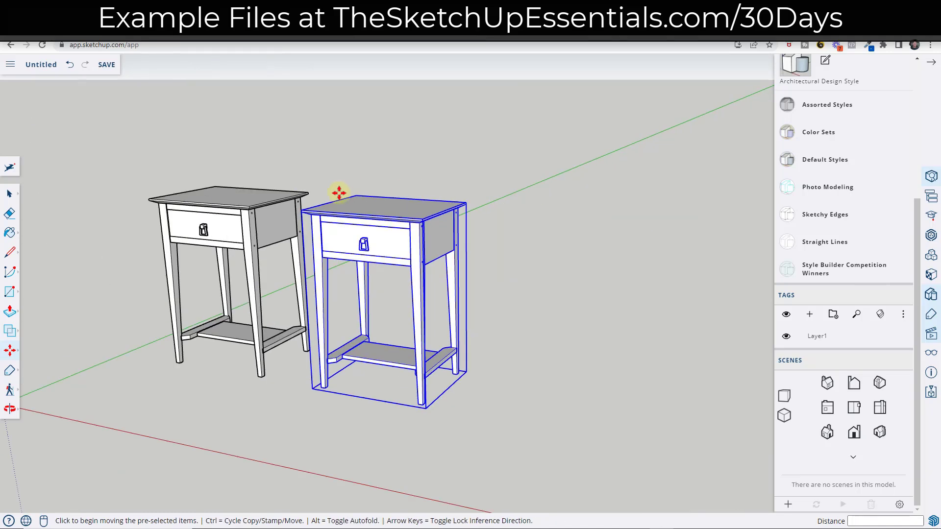
click(303, 211)
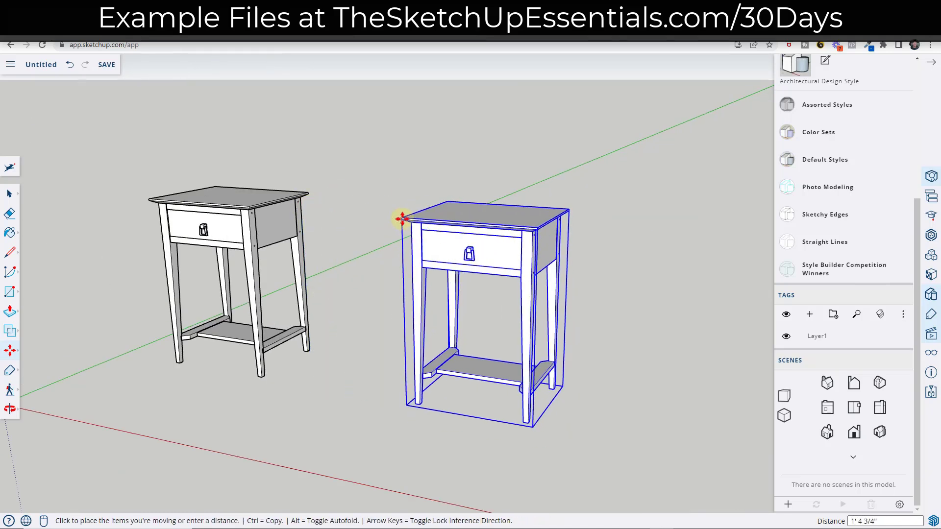
click(402, 219)
middle_drag(577, 259, 563, 271)
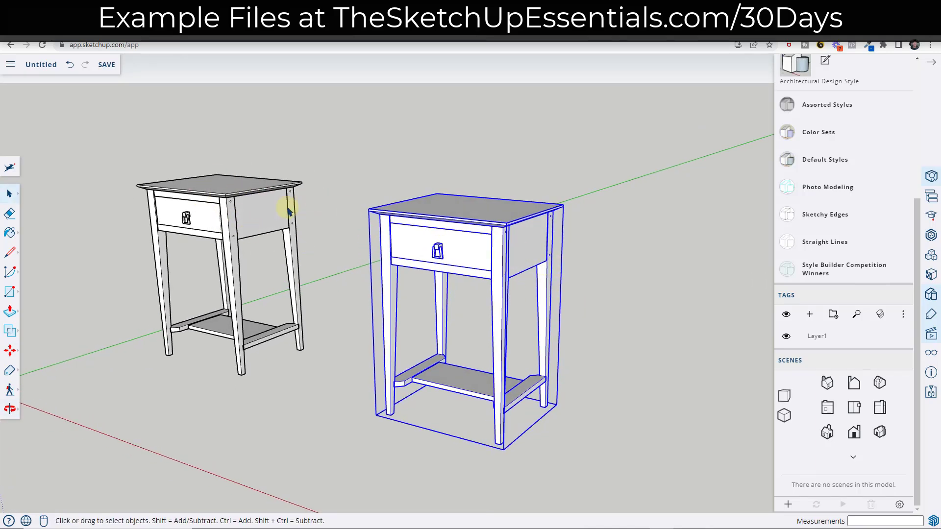
Open the copied table's group and check that parts such as the tabletop and front leg are separate objects
middle_drag(320, 201, 359, 209)
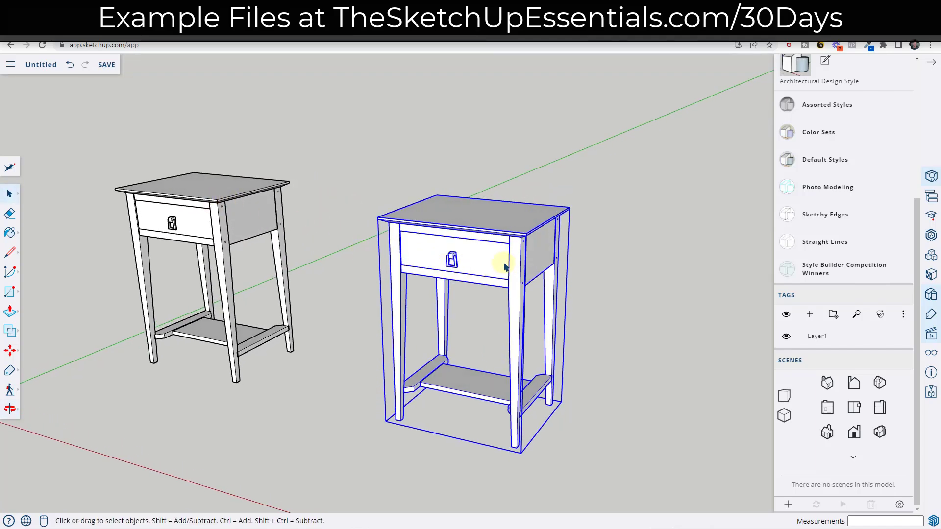
middle_drag(501, 272, 559, 266)
double_click(527, 251)
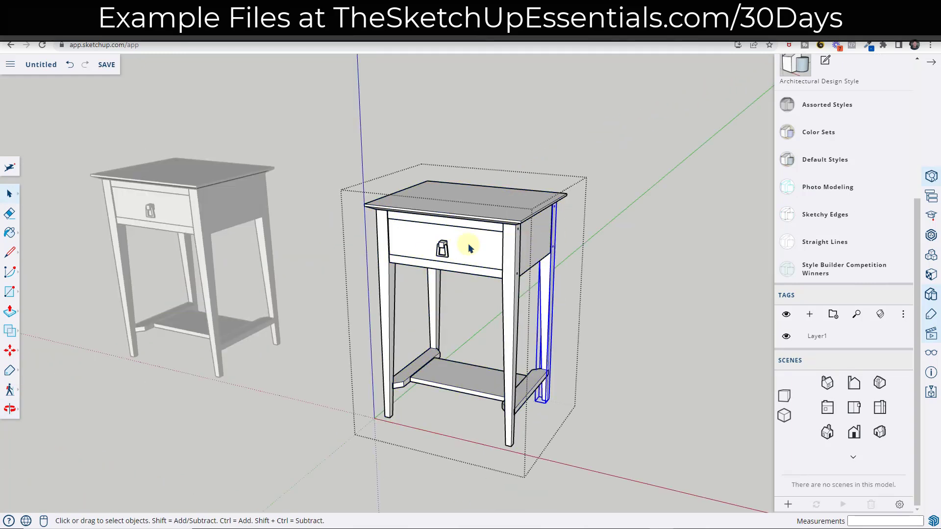
click(441, 205)
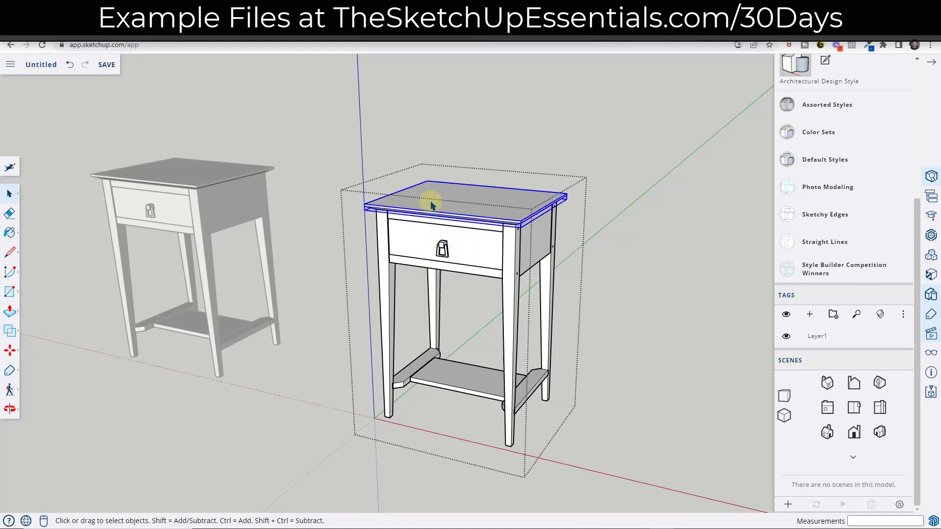
click(380, 245)
click(725, 287)
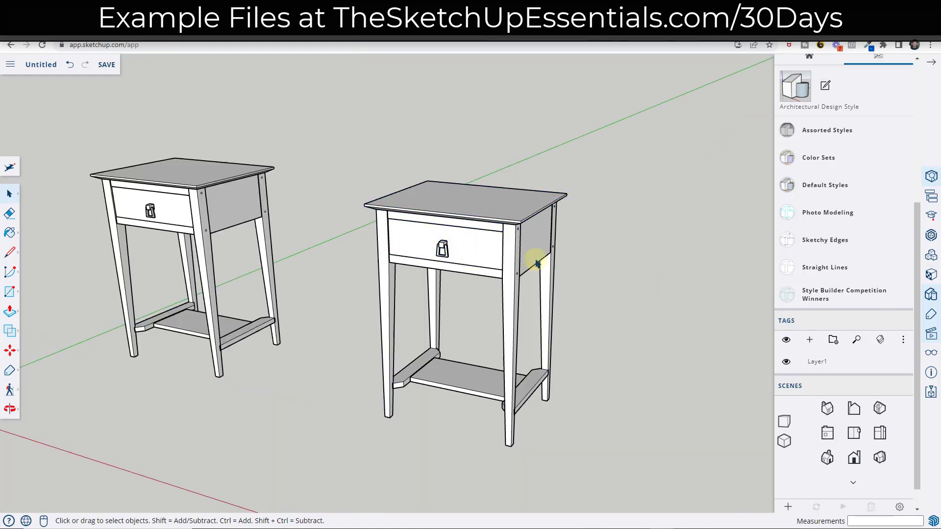
Inside the copied table's group, raise the tabletop about 4 11/16" straight up
double_click(510, 212)
click(510, 211)
key(m)
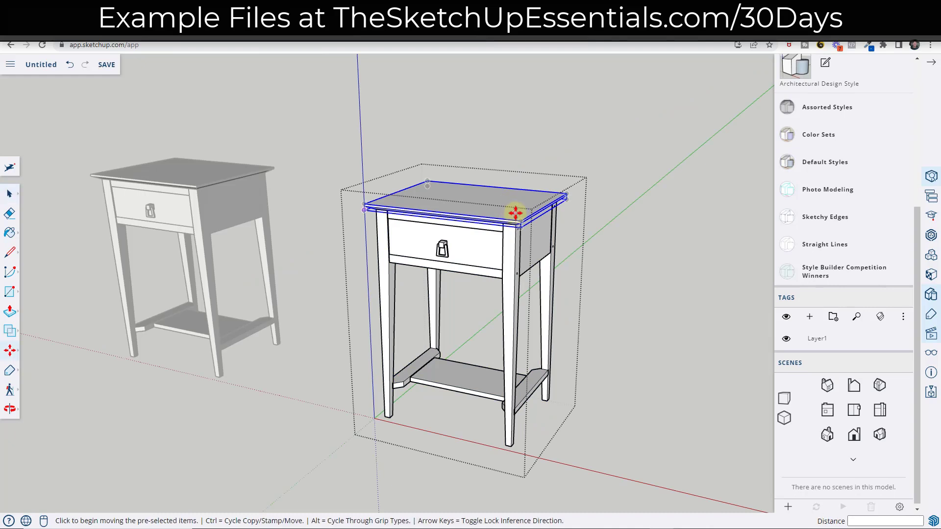
click(513, 207)
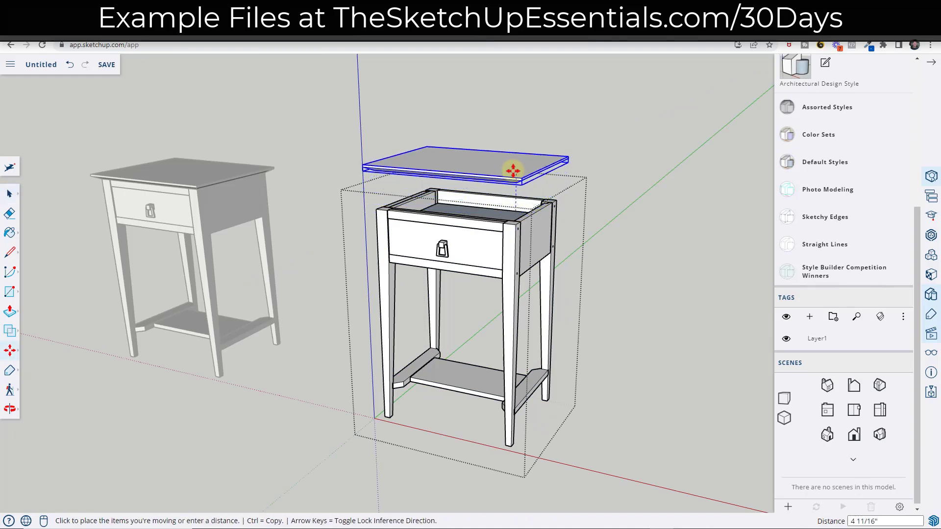
click(510, 172)
key(space)
Move the right side panel 6 inches outward from the table along the red axis
click(538, 234)
key(m)
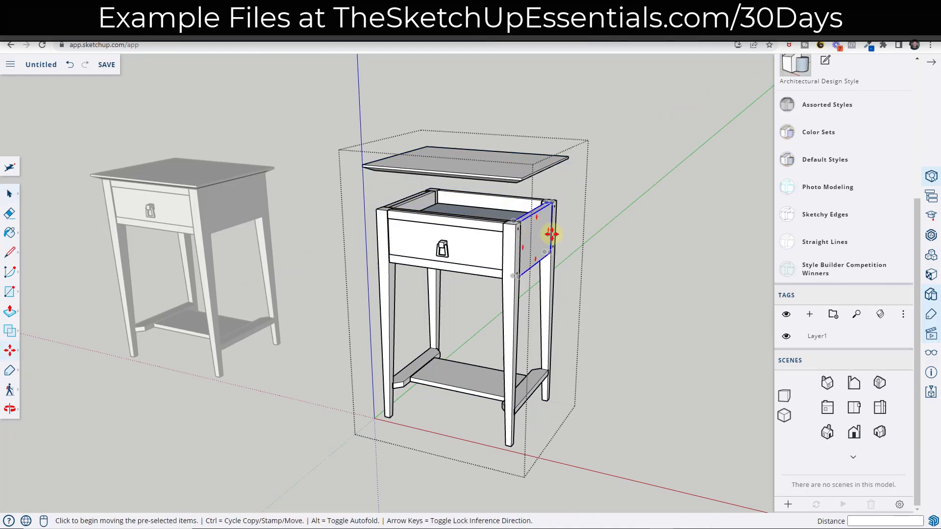
click(551, 233)
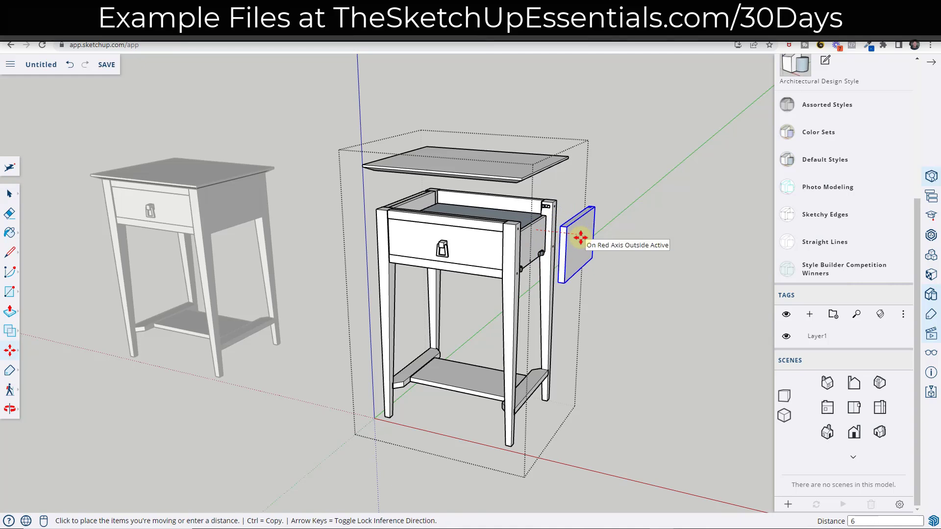
text(6)
key(Return)
key(space)
Move the left side panel 6 inches outward from the table along the red axis
click(396, 205)
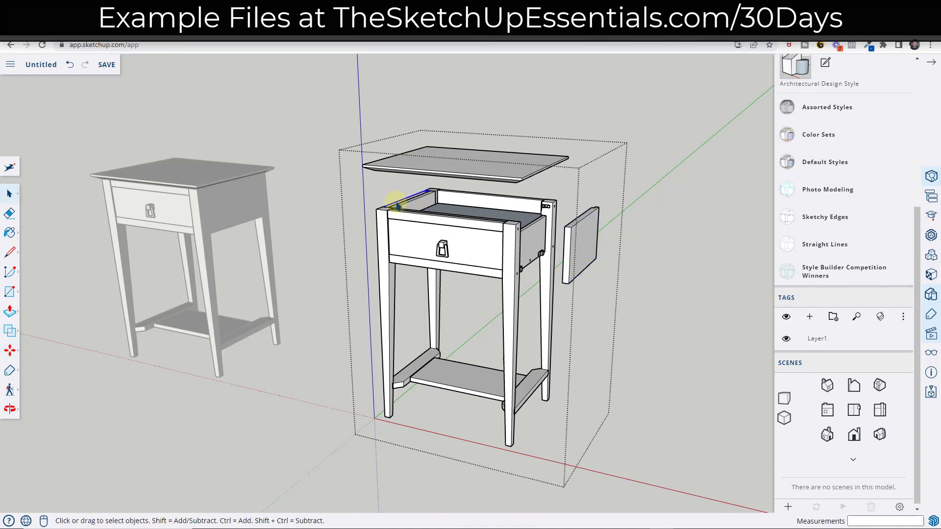
key(m)
click(396, 205)
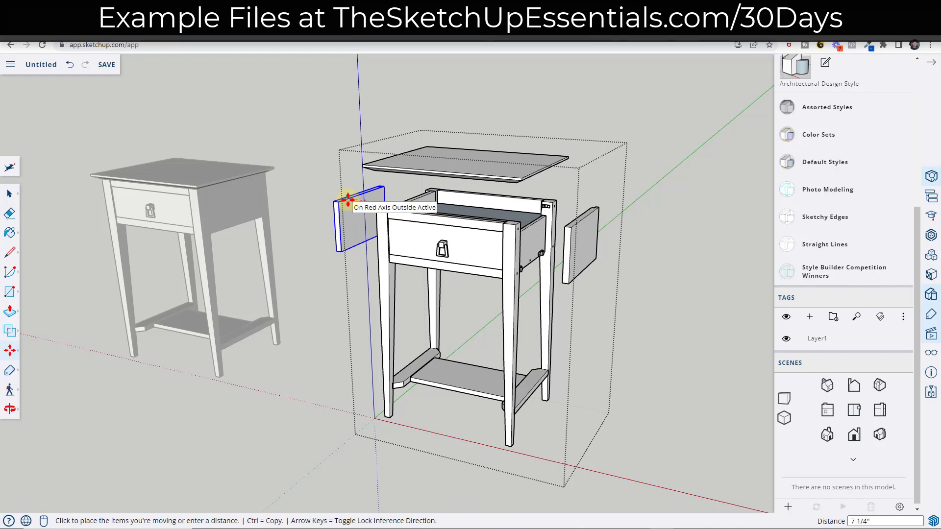
text(6)
key(Return)
key(space)
Move the back panel 8 inches away behind the table along the green axis
click(491, 199)
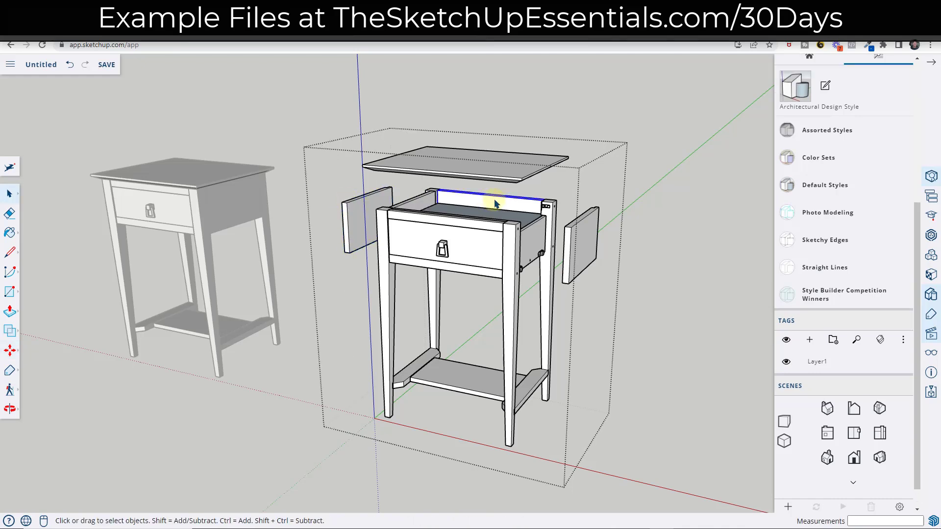
key(m)
click(494, 200)
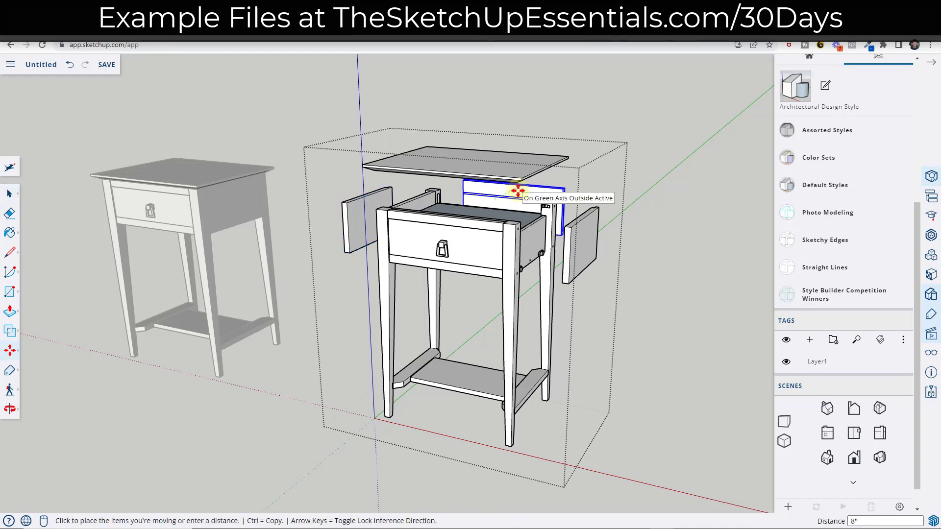
key(Return)
middle_drag(613, 217, 639, 236)
key(space)
Move the upper front rail and the frame below the drawer about 6 inches forward along the green axis
click(449, 248)
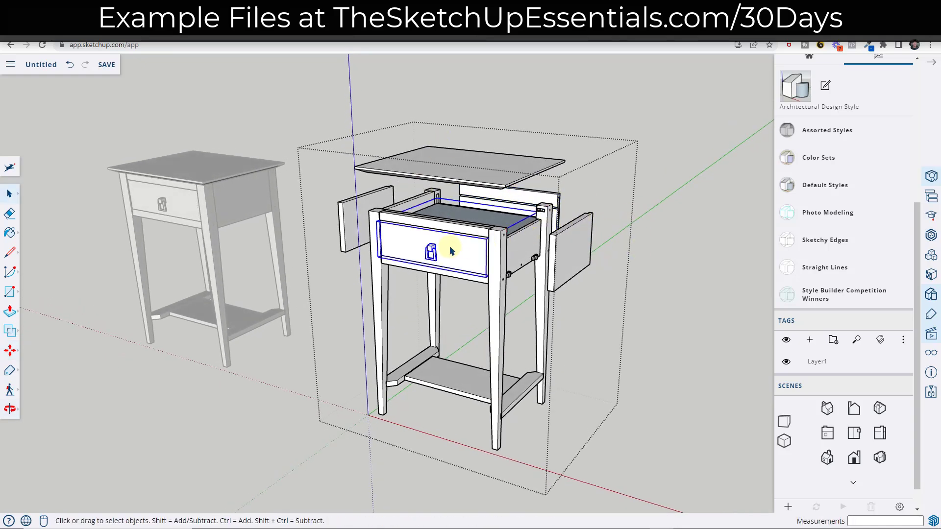
click(441, 221)
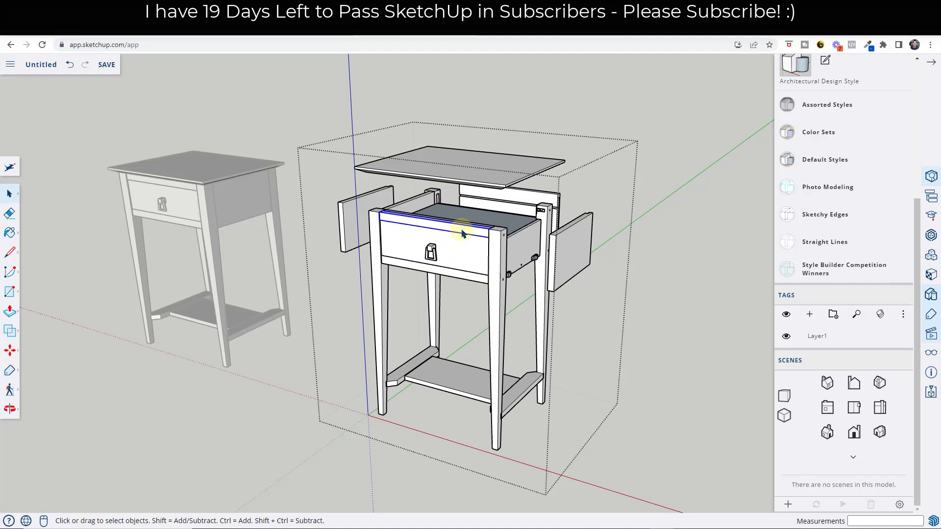
key(m)
click(468, 278)
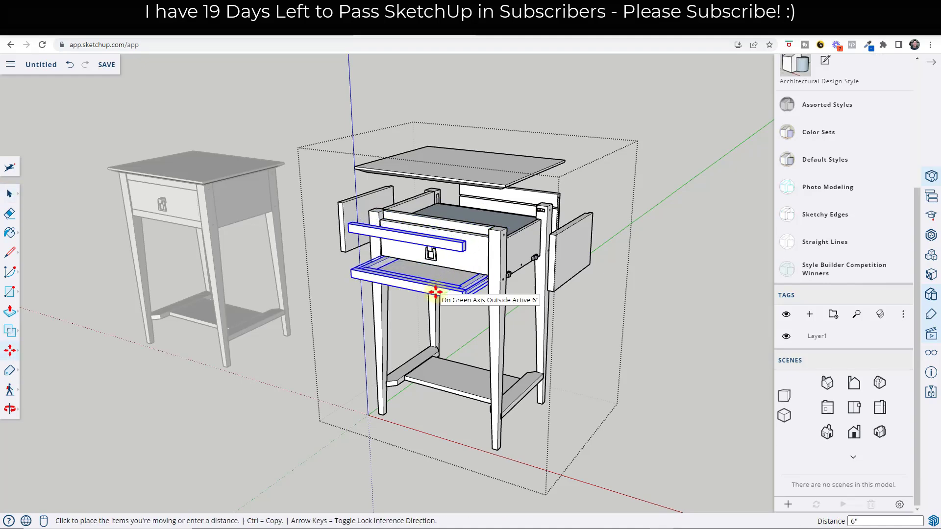
click(440, 289)
key(space)
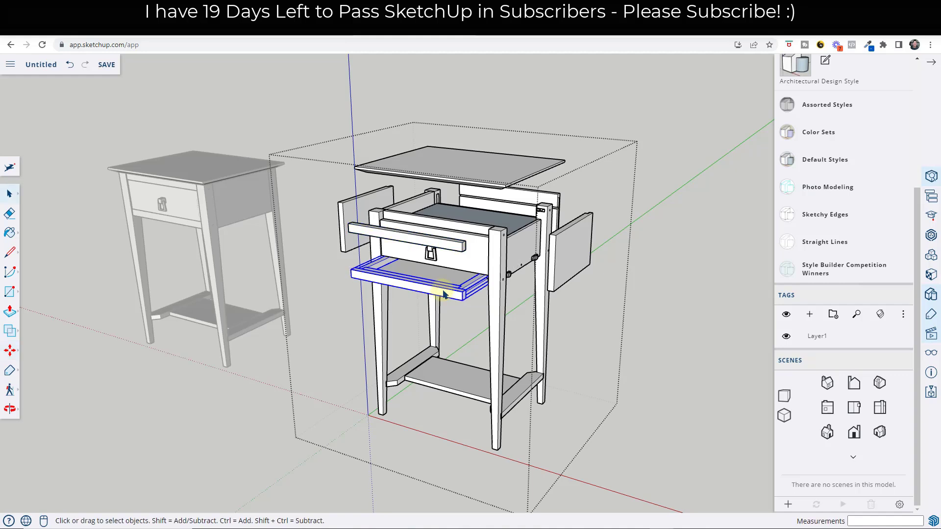
Move the frame below the drawer about 8 9/16" farther forward along the green axis
key(m)
click(443, 293)
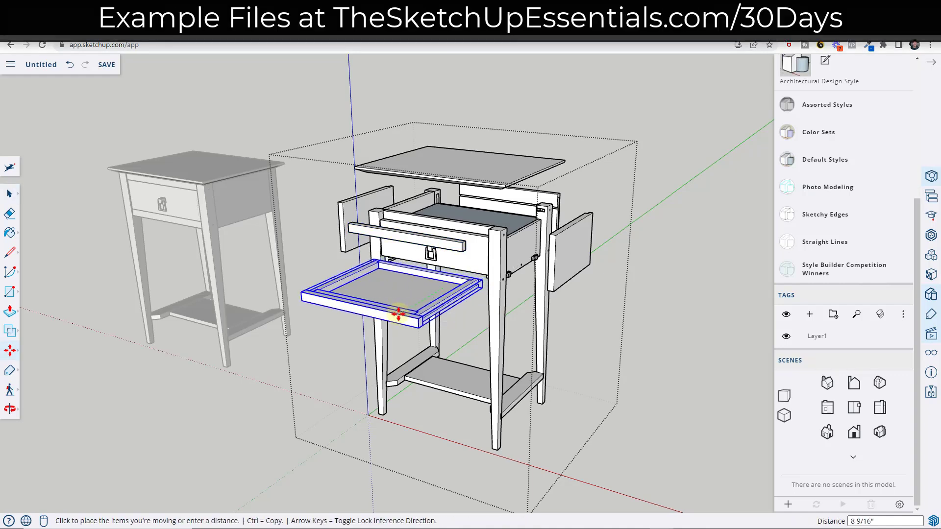
click(398, 313)
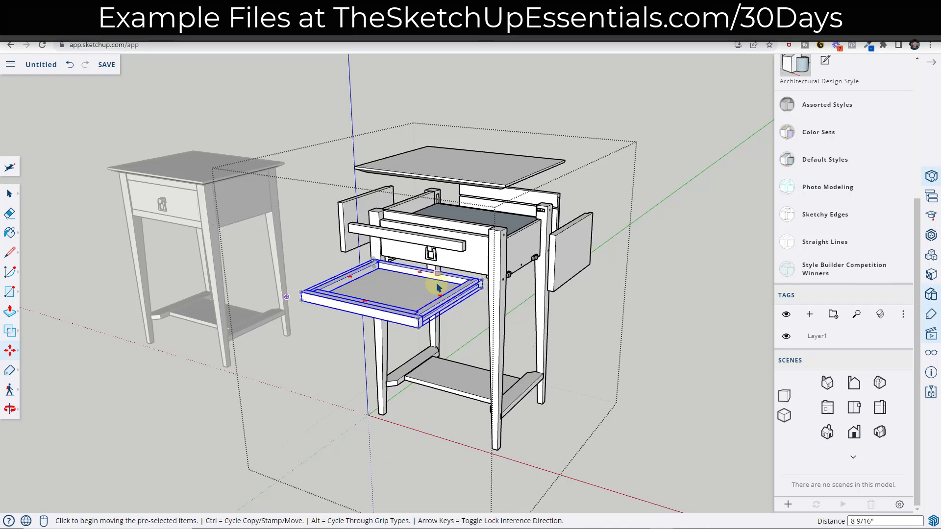
key(space)
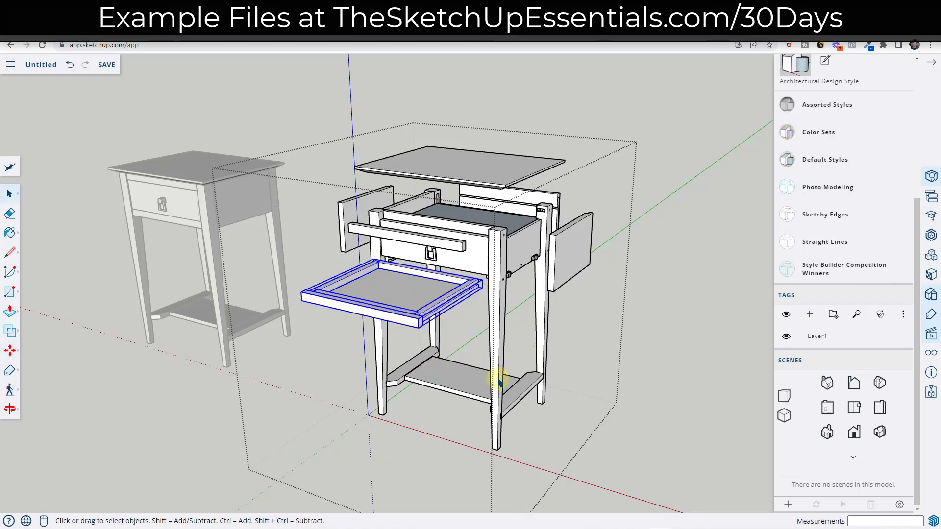
key(m)
click(535, 252)
click(557, 252)
key(space)
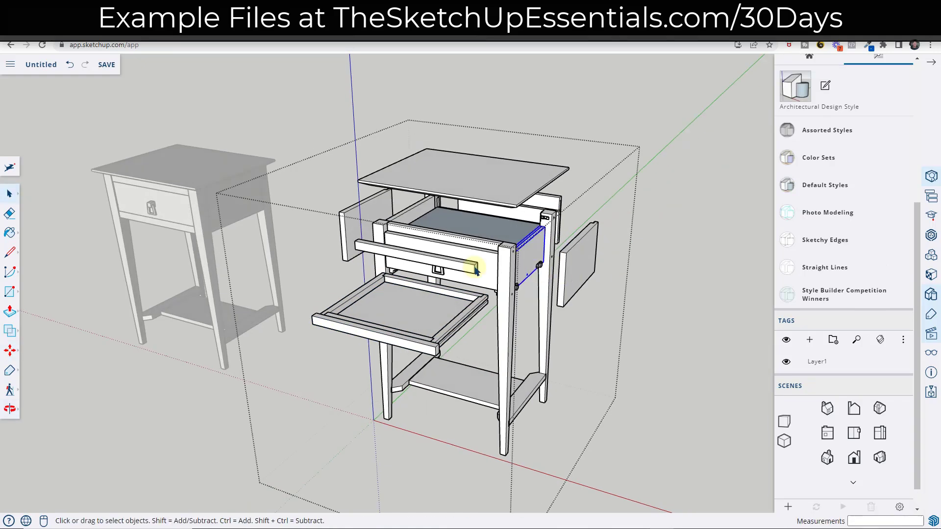
Pull the drawer forward out of the table along the green axis
key(m)
click(436, 267)
click(395, 304)
Move the frame below the drawer about 6 inches farther forward and lower it about 2 inches
click(395, 304)
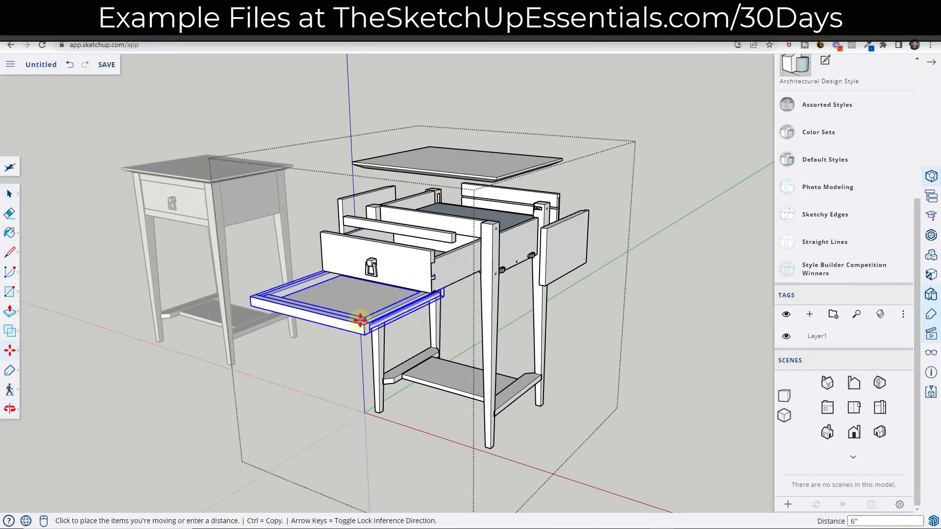
click(362, 317)
middle_drag(361, 317, 394, 323)
click(380, 321)
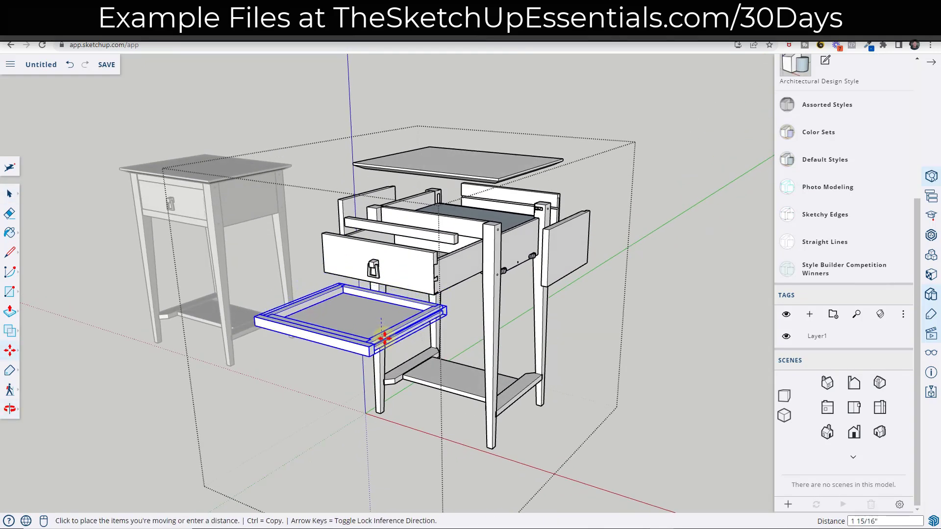
click(389, 330)
middle_drag(389, 330, 492, 271)
key(space)
Move the outer right side panel 6 inches farther outward along the red axis
click(504, 265)
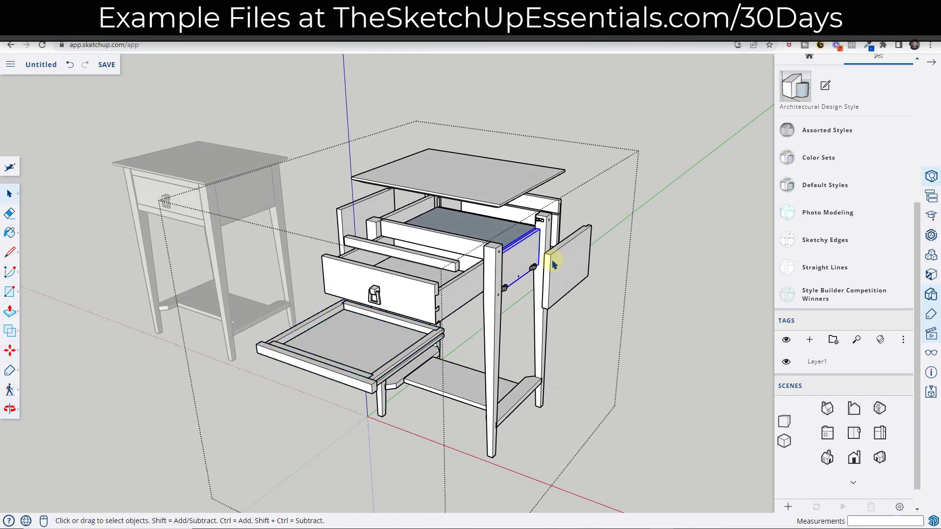
click(556, 265)
key(m)
click(557, 264)
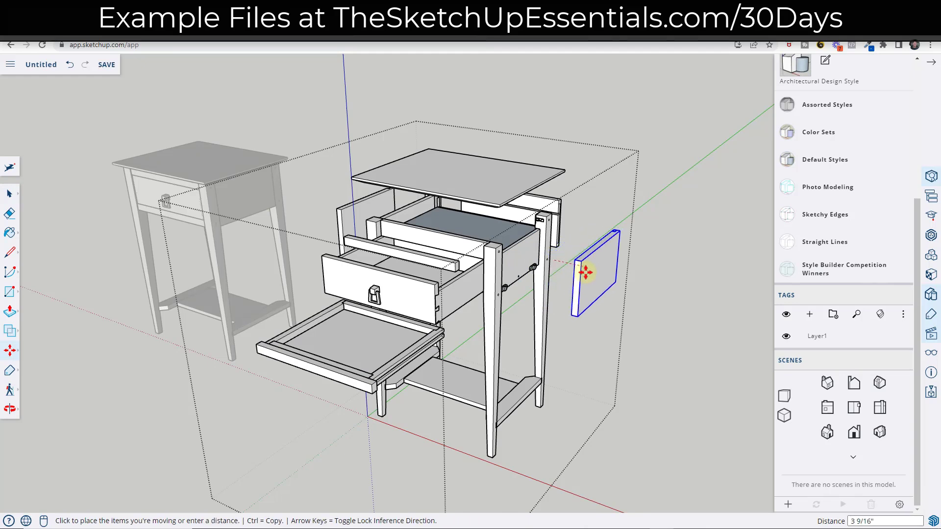
click(605, 274)
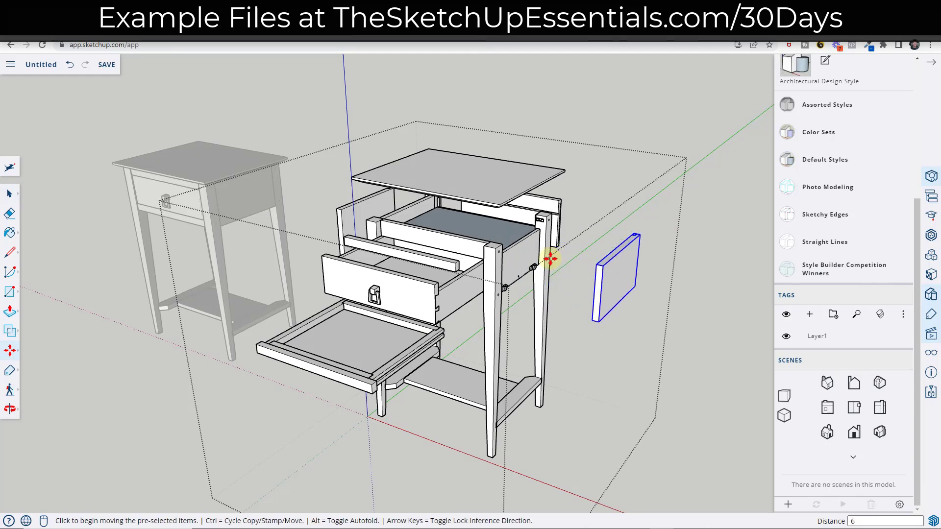
key(space)
Move the inner right side panel 6 inches outward along the red axis, between the legs and the outer panel
click(515, 252)
key(m)
click(517, 255)
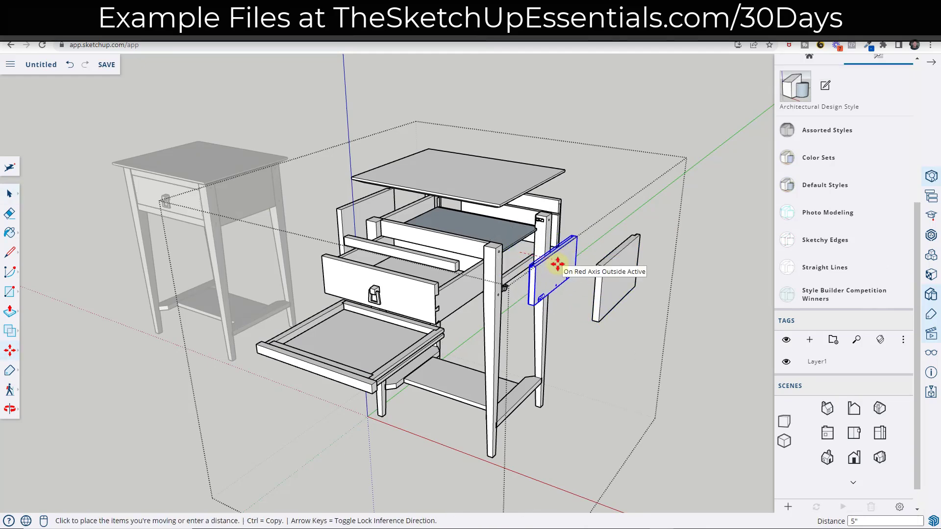
click(558, 264)
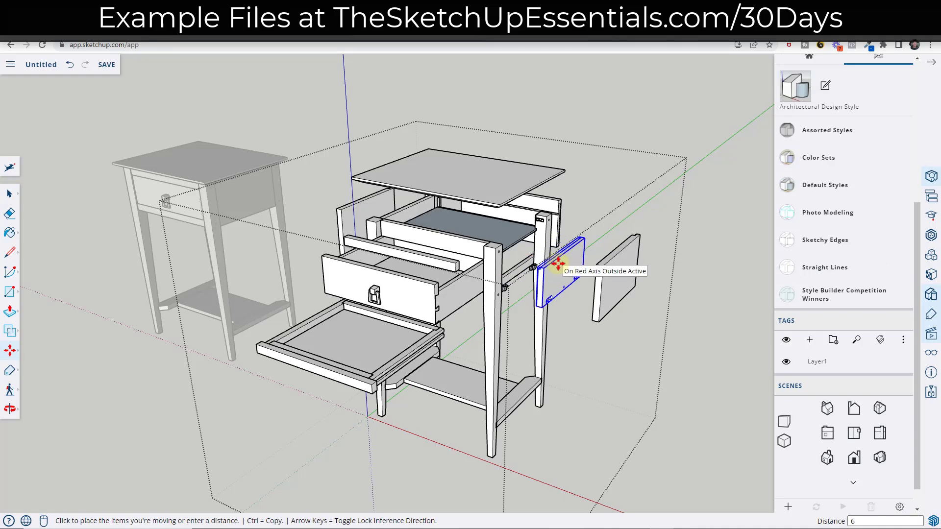
Select all four table legs and move them straight down, clear of the upper frame
middle_drag(412, 213, 505, 260)
key(space)
click(492, 246)
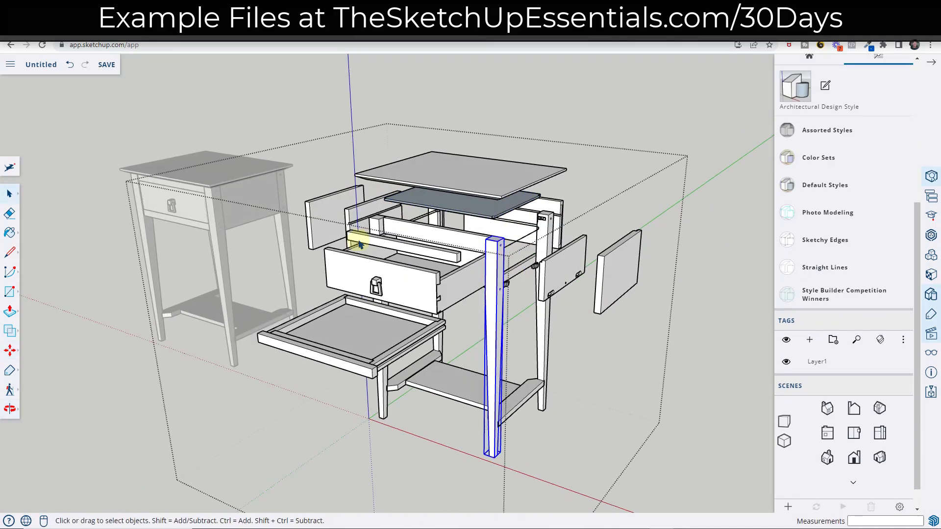
shift+click(378, 226)
shift+click(434, 218)
shift+click(548, 228)
key(m)
click(546, 215)
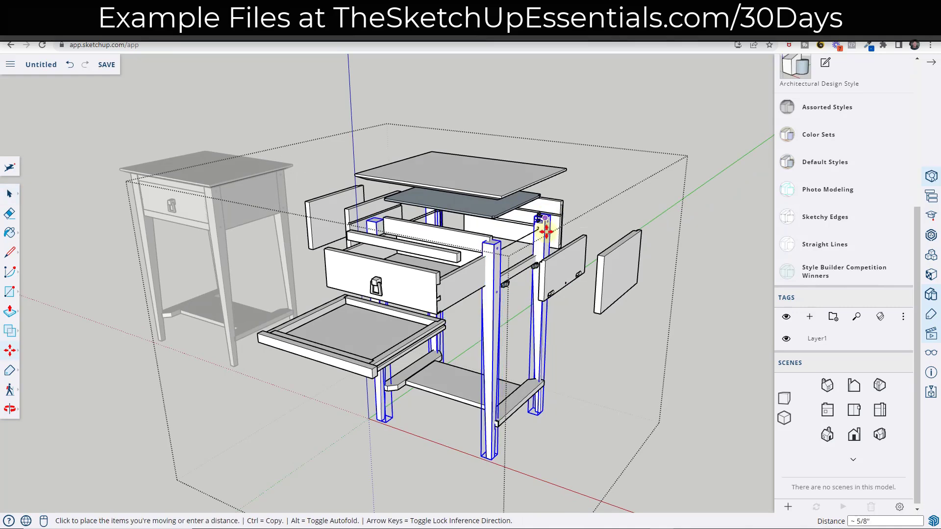
click(542, 317)
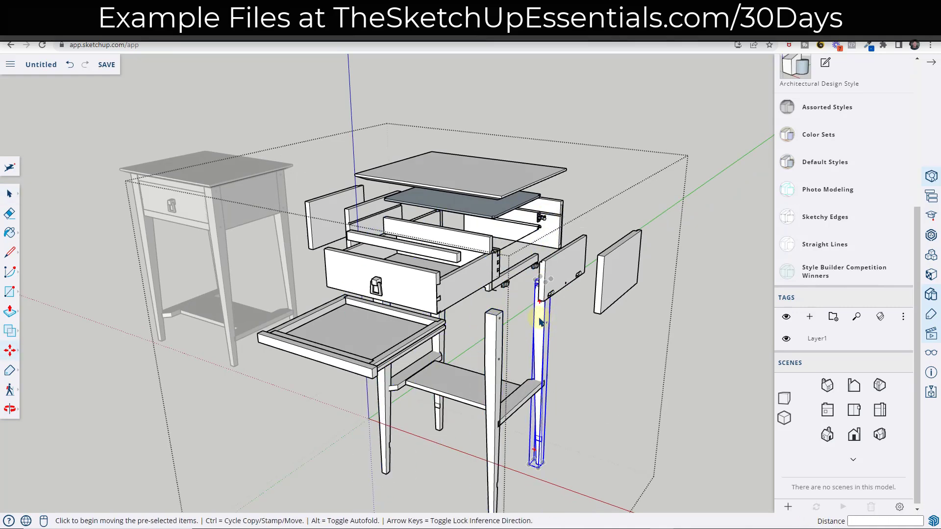
Move the two back legs about 4 5/8" backward along the green axis
click(447, 313)
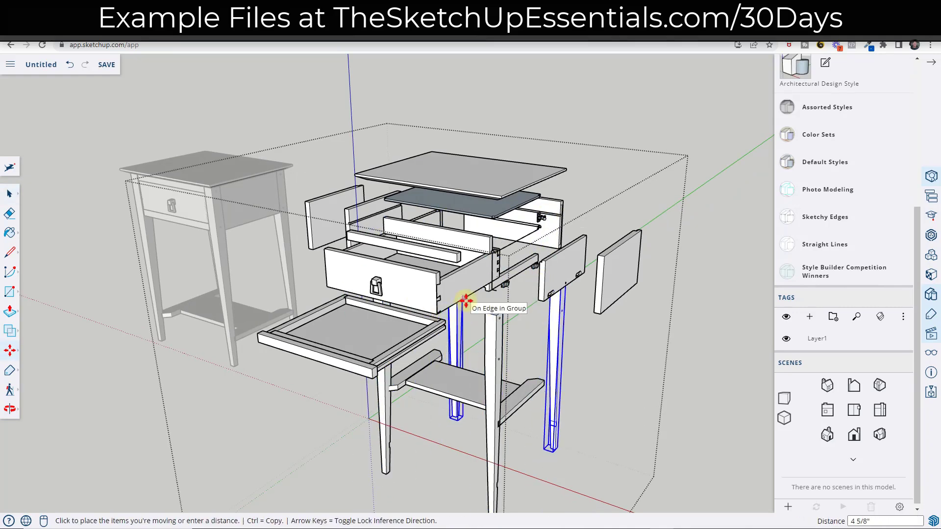
click(466, 300)
key(space)
Spread the remaining legs, stretchers and lower parts of the copied table apart and leave its group
click(423, 195)
middle_drag(412, 387, 543, 248)
click(543, 248)
key(m)
click(542, 248)
click(399, 295)
key(space)
middle_drag(399, 294, 588, 264)
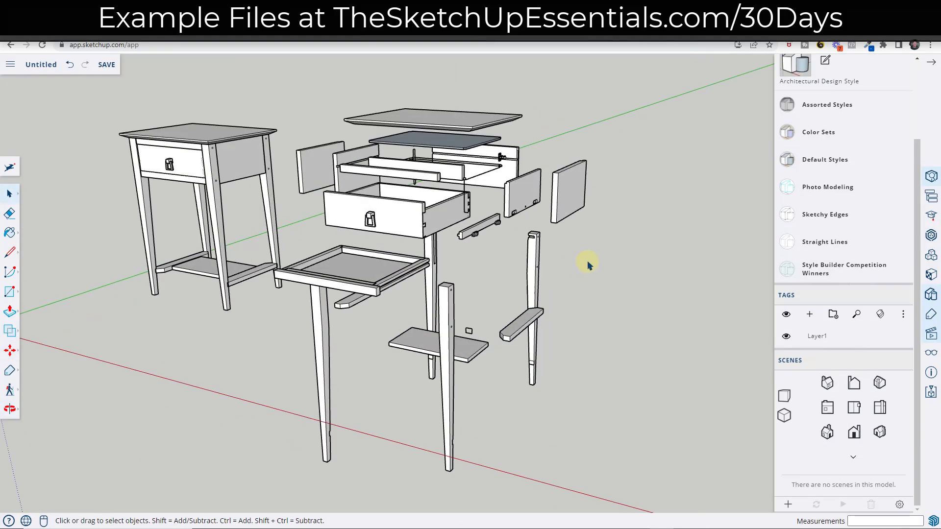
Select the exploded table and draw two guide lines along the red axis between matching corners of its outer side panels
mouse_move(504, 250)
middle_down()
mouse_move(510, 273)
mouse_move(498, 245)
middle_up()
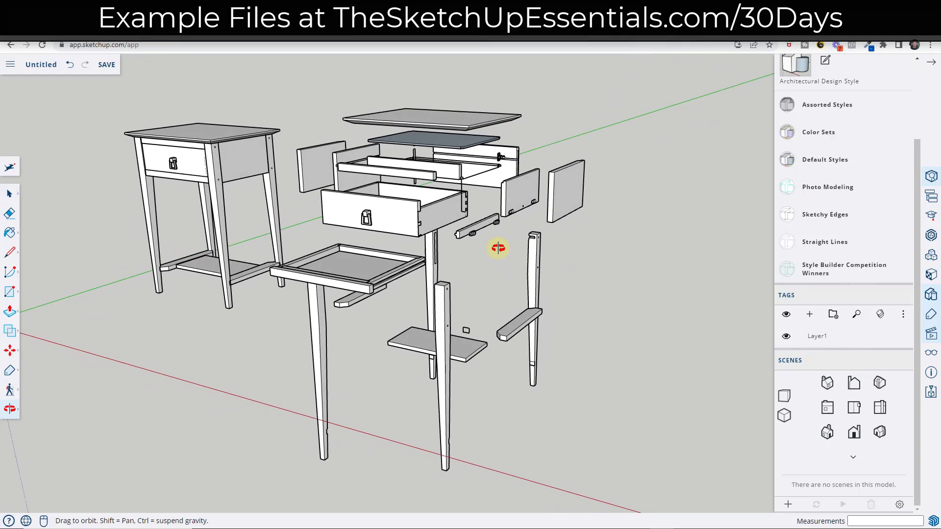
click(440, 301)
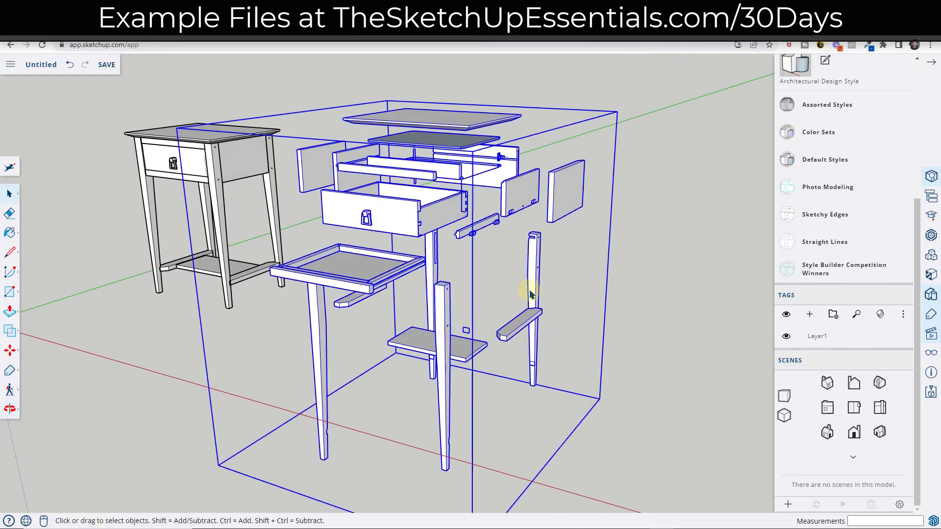
middle_drag(515, 294, 437, 216)
middle_drag(620, 246, 576, 237)
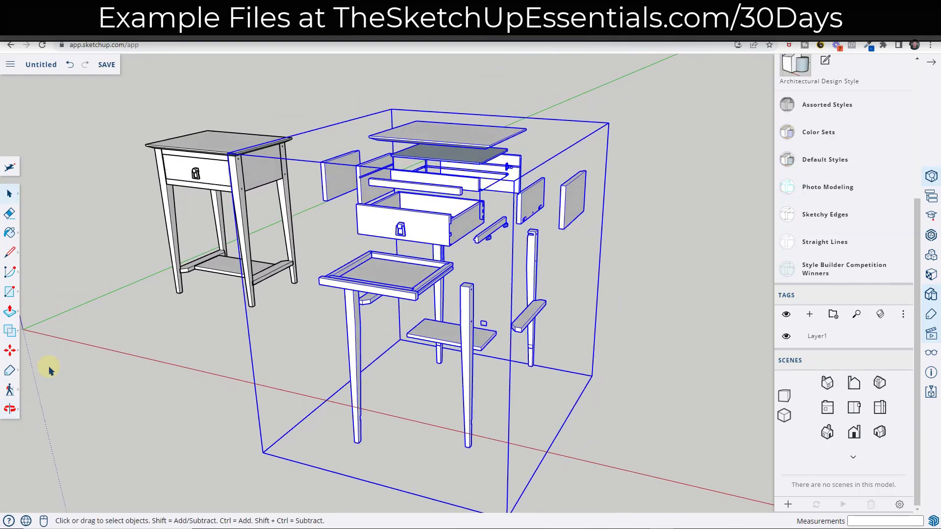
click(9, 399)
click(11, 373)
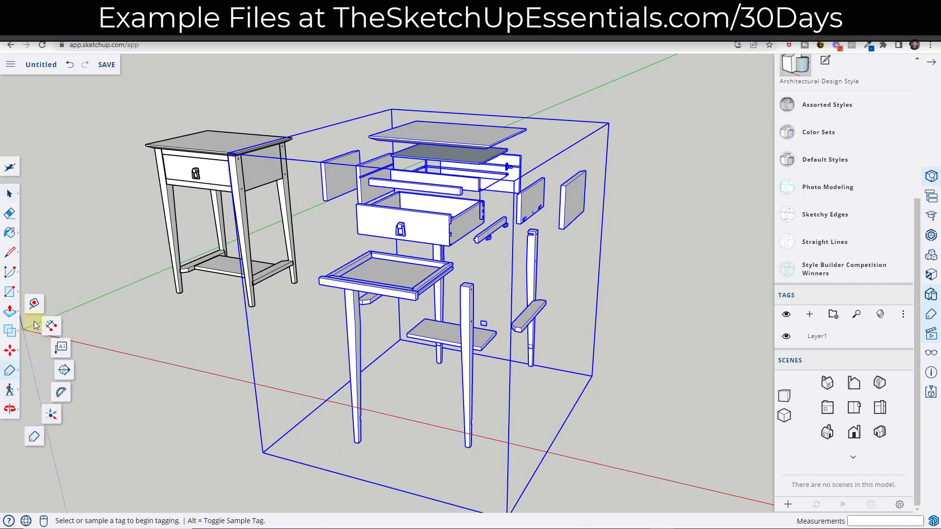
click(35, 304)
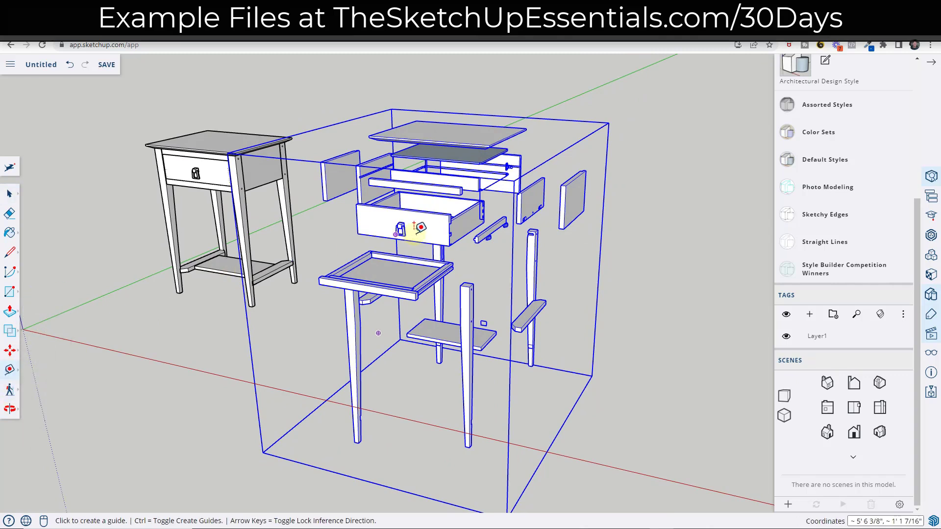
click(566, 185)
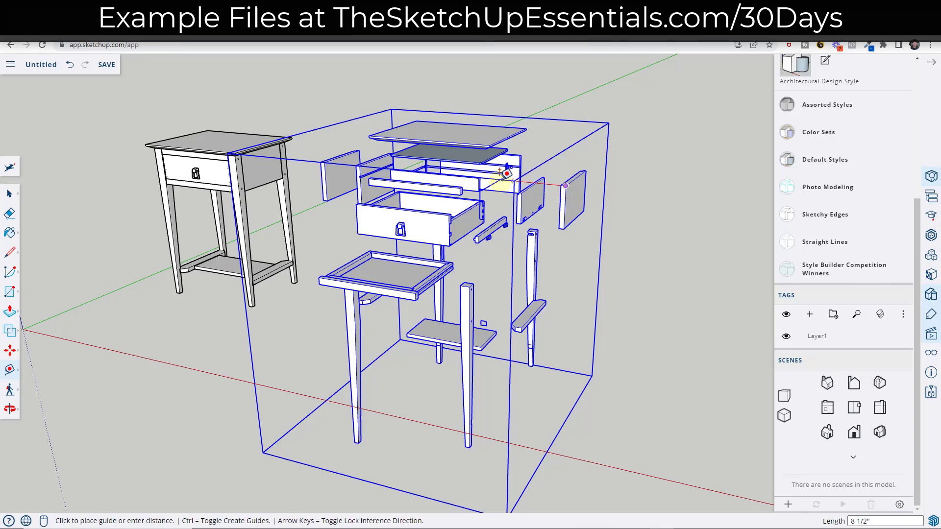
click(321, 161)
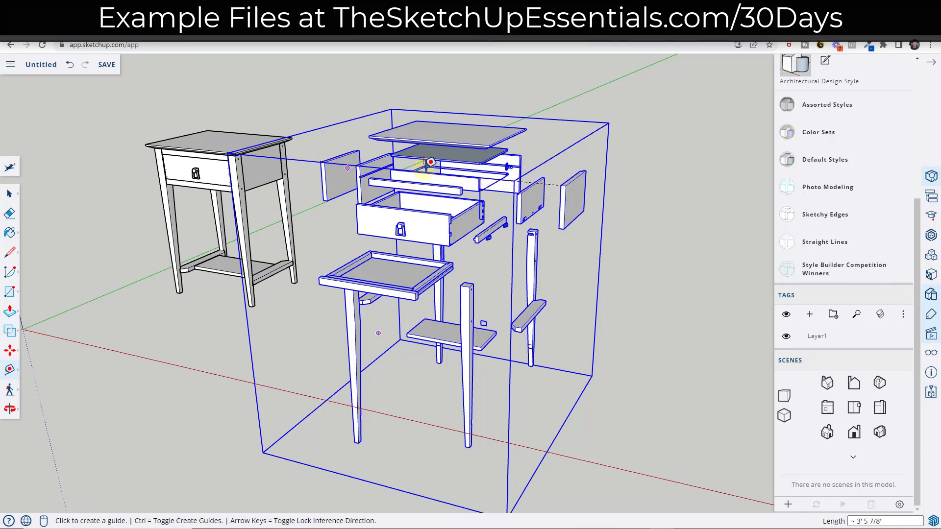
click(586, 171)
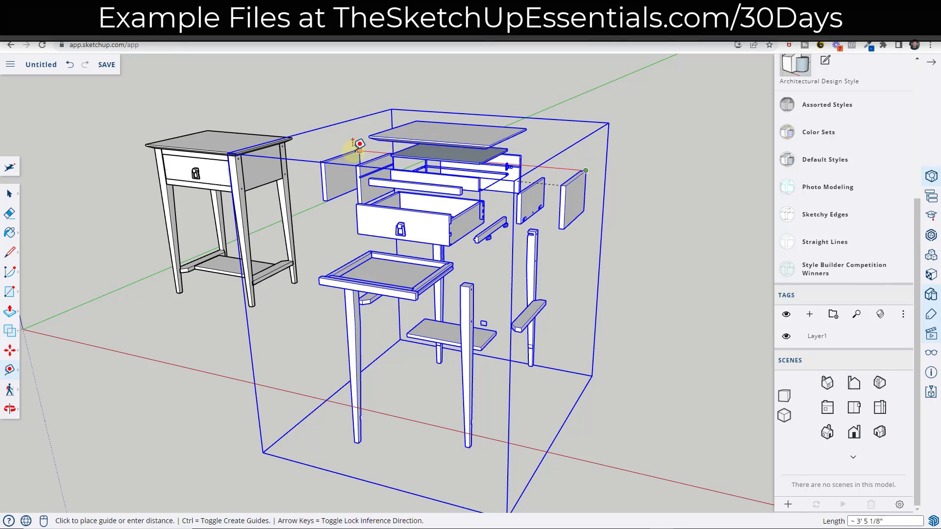
key(space)
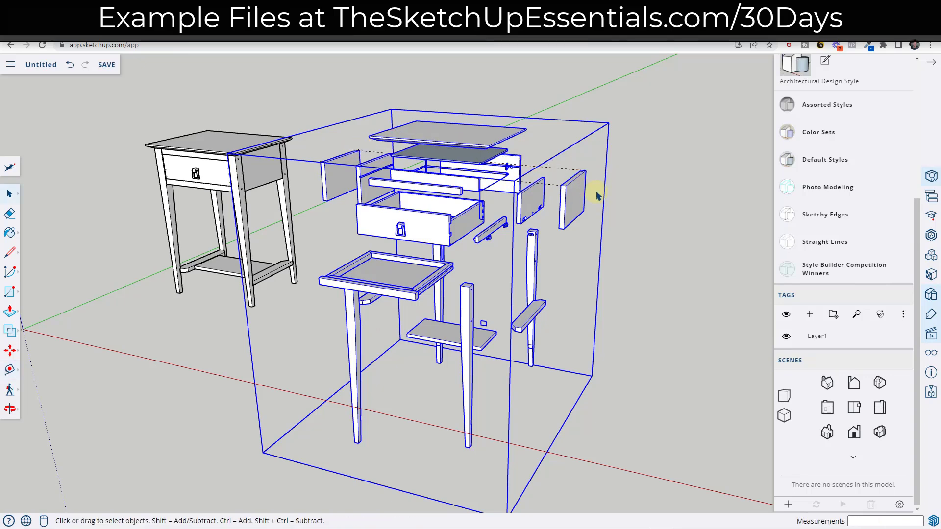
Examine the assembled table and its exploded copy side by side from several distances and angles
click(652, 216)
middle_drag(651, 217, 598, 237)
scroll(599, 236, down, 4)
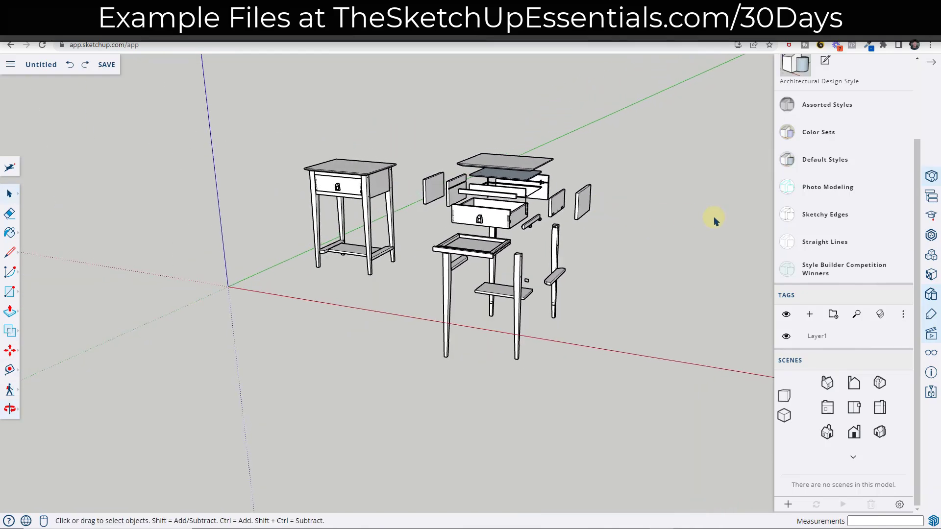
scroll(557, 216, up, 2)
scroll(598, 248, up, 2)
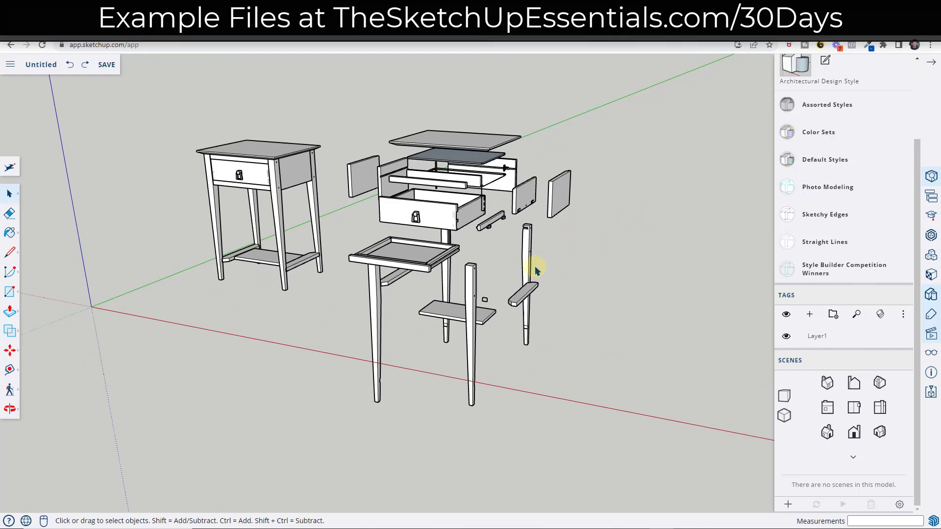
middle_drag(282, 177, 252, 172)
scroll(477, 239, up, 2)
middle_drag(502, 238, 361, 209)
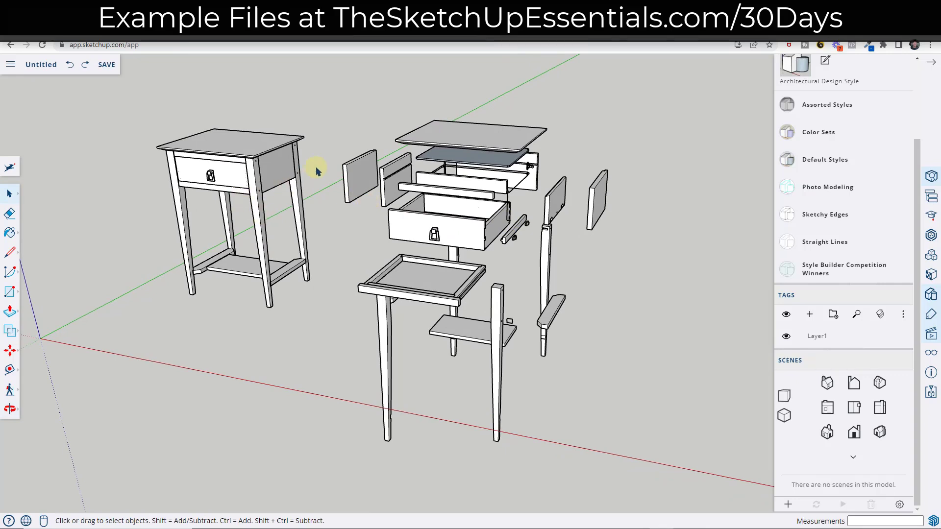
middle_drag(316, 170, 463, 208)
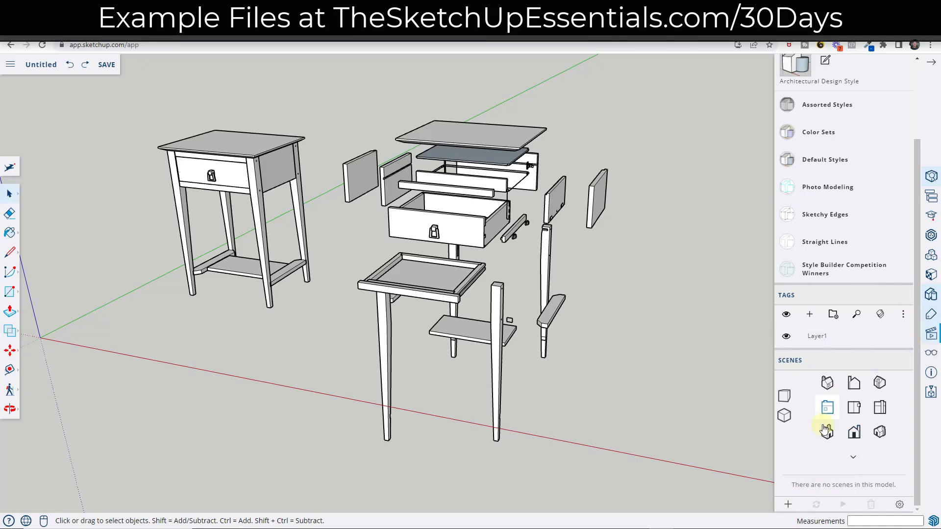
Save an angled view of both tables as a scene and turn the model to a different viewing angle
middle_drag(672, 451, 593, 296)
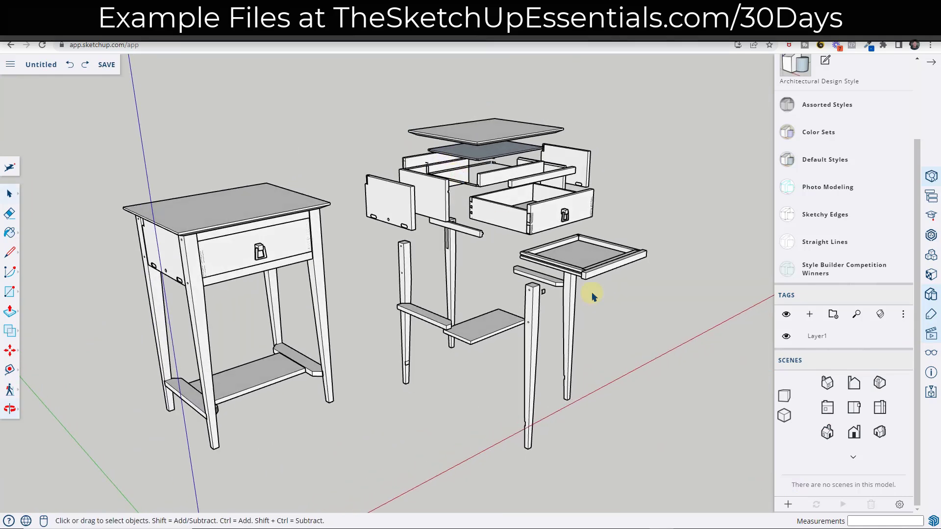
click(787, 505)
middle_drag(686, 233, 267, 226)
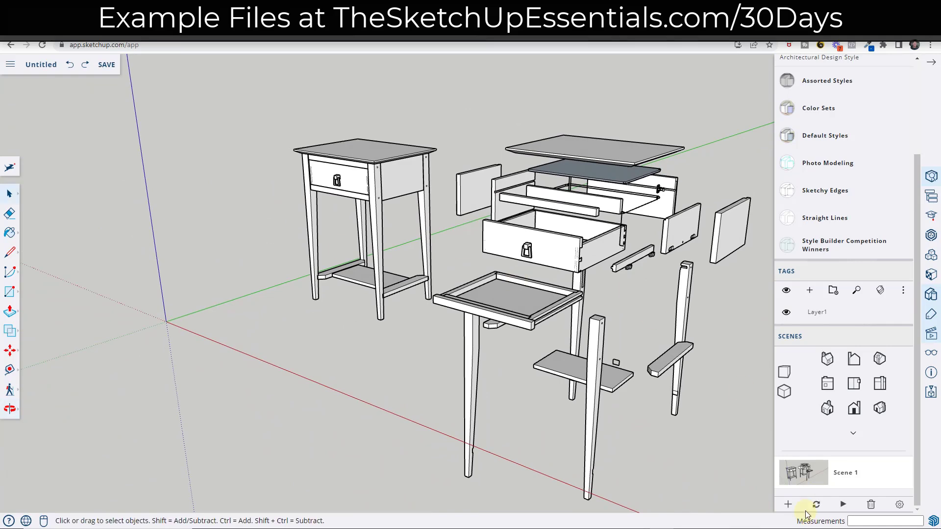
Try out the current view as Scene 2 by switching between both scenes, and delete Scene 2
click(789, 506)
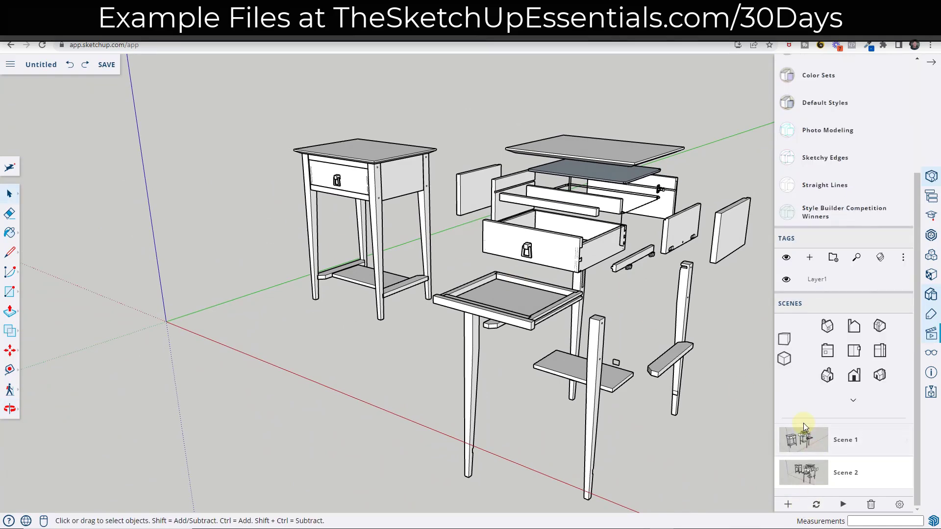
click(803, 471)
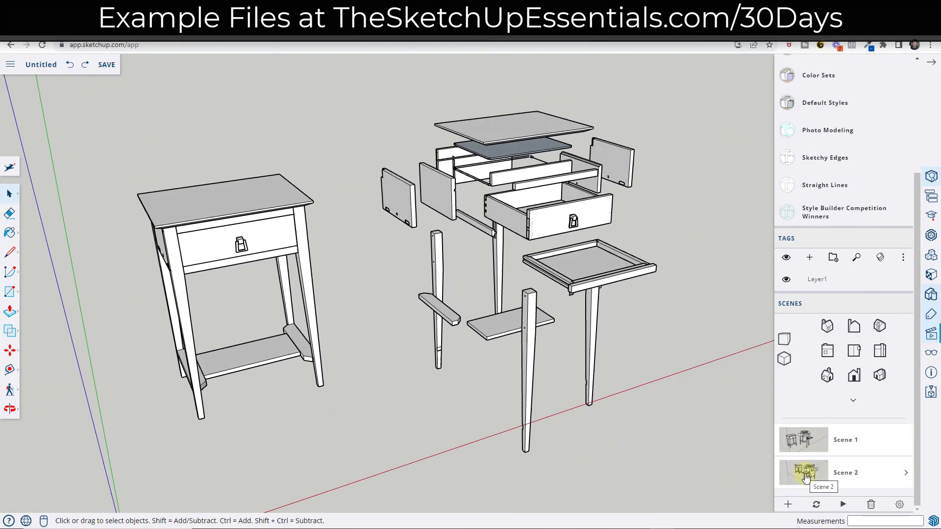
click(809, 444)
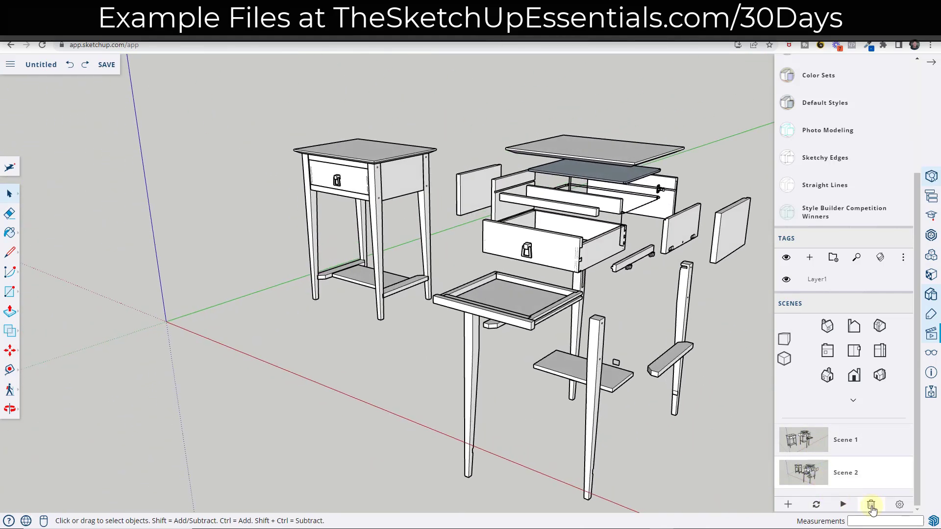
click(871, 507)
click(521, 311)
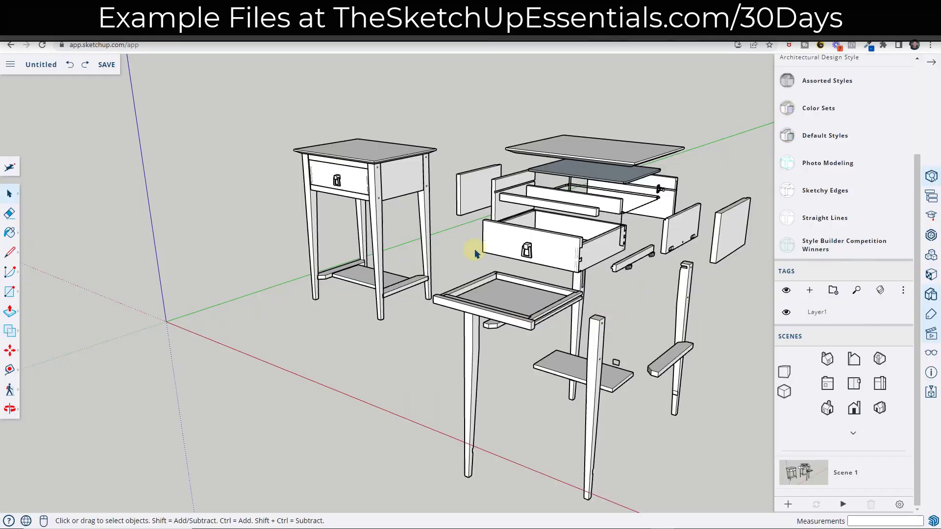
Select Scene 1 and update all its properties with the section plane cutting through the tables
click(829, 479)
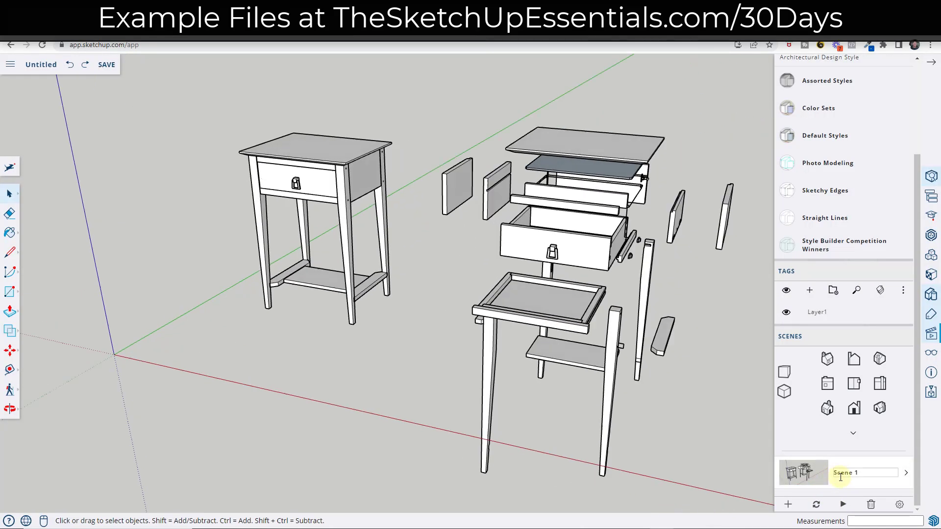
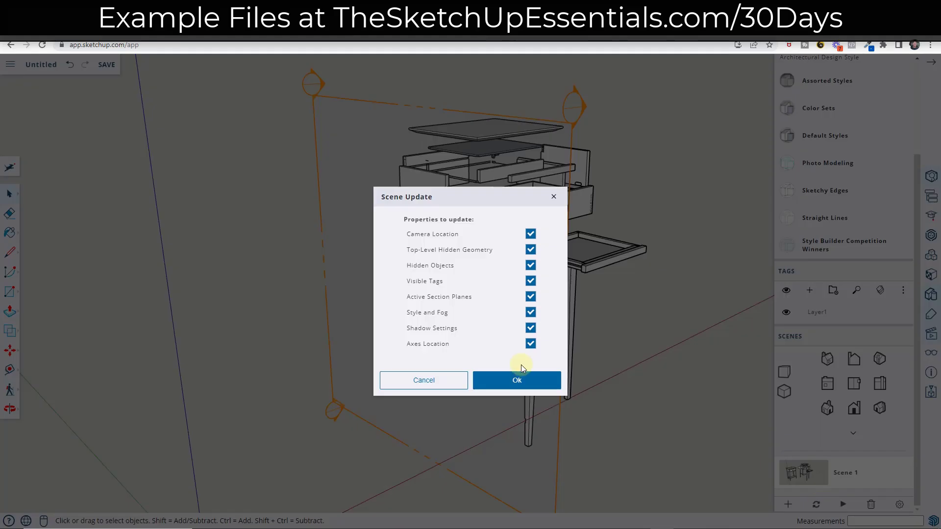
click(509, 385)
click(493, 342)
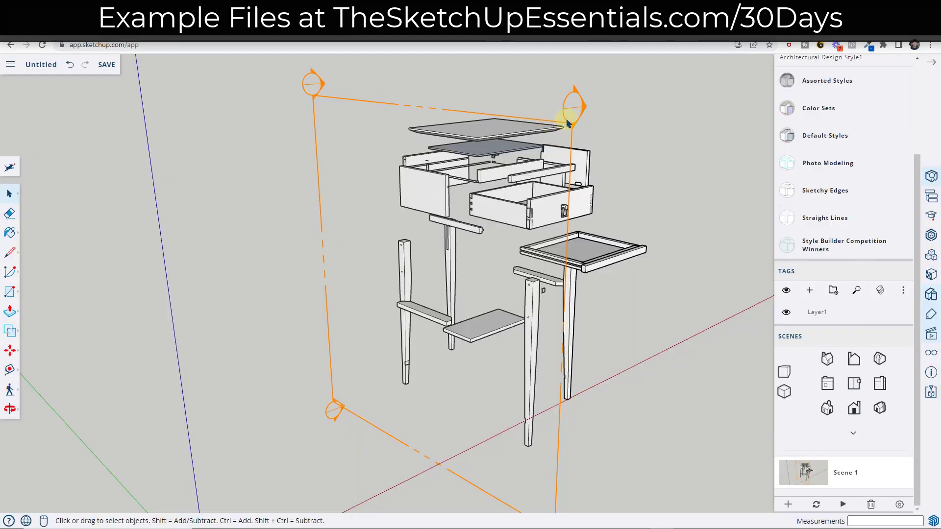
Copy the section plane about 3' 6" along the red axis to the outer side of the assembled table
key(m)
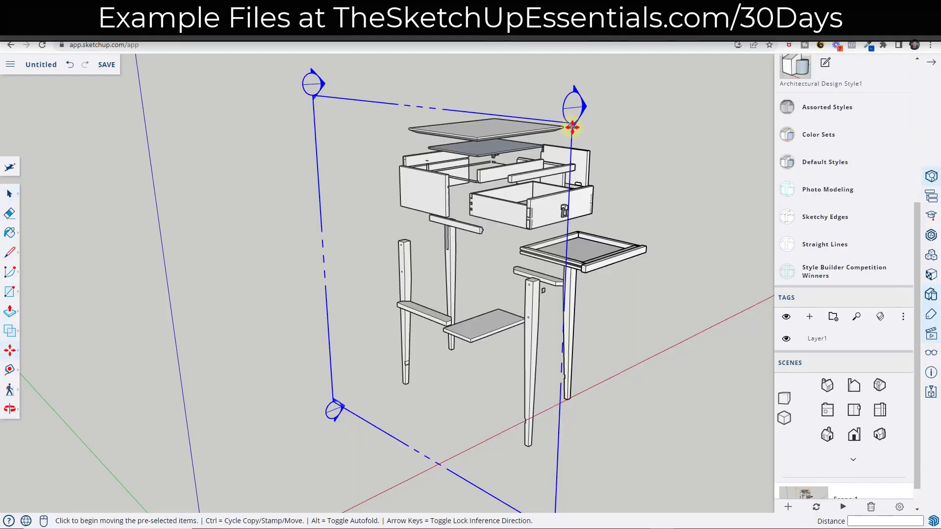
click(571, 130)
key(ctrl)
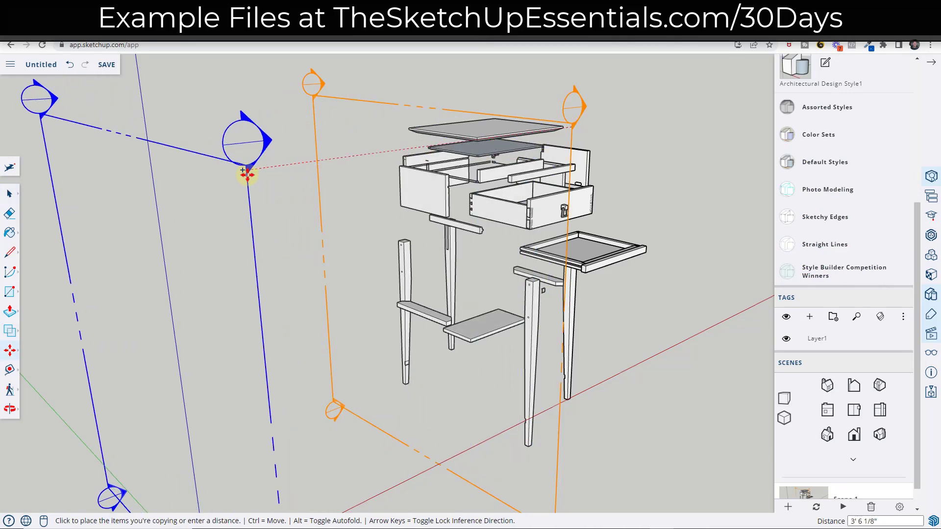
click(248, 167)
key(space)
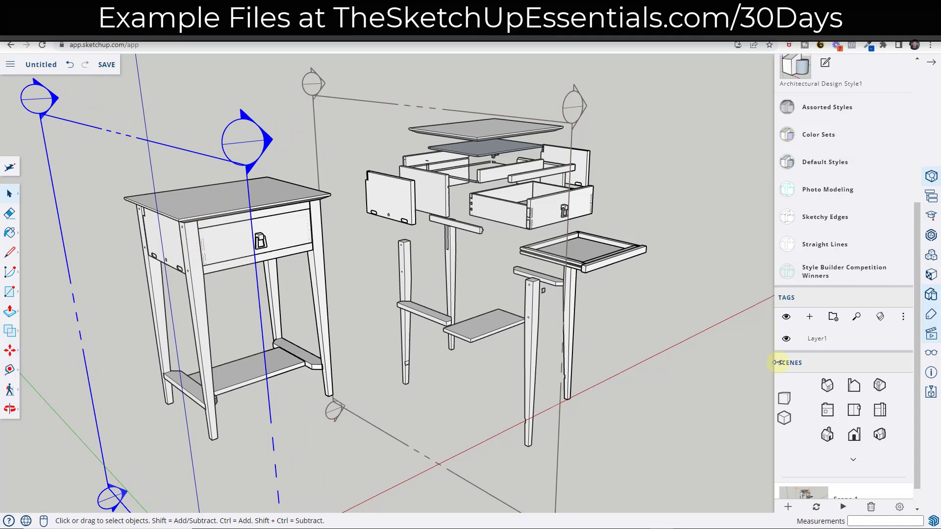
Save the view with the copied section plane active as Scene 2 and preview the transitions between both scenes
scroll(810, 393, down, 1)
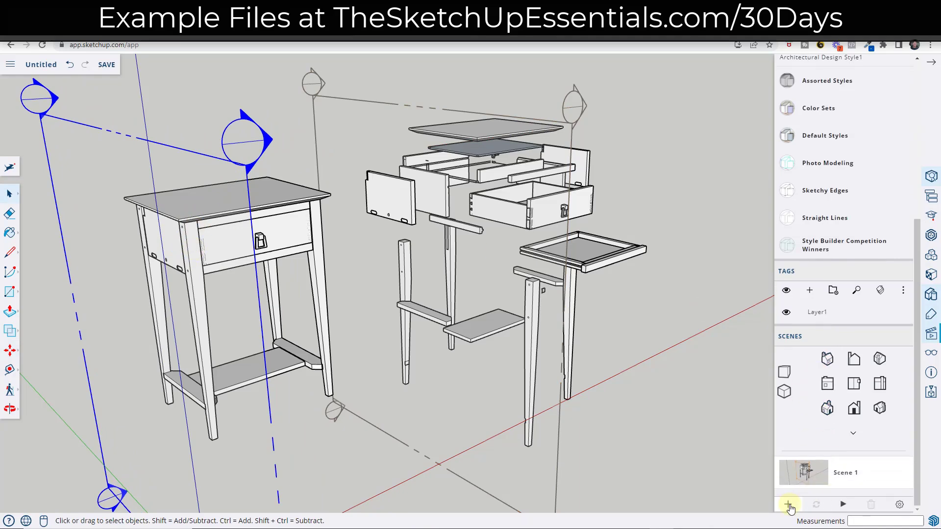
scroll(849, 452, down, 1)
click(814, 451)
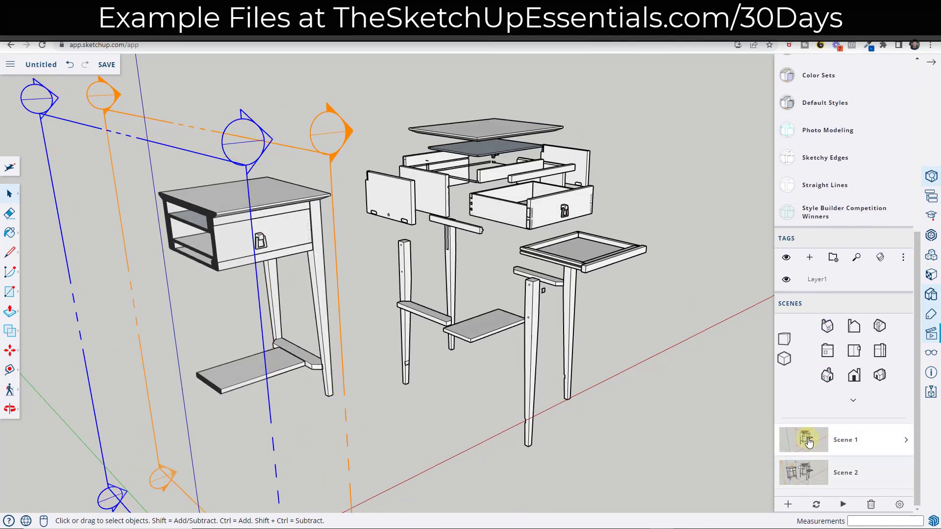
click(814, 475)
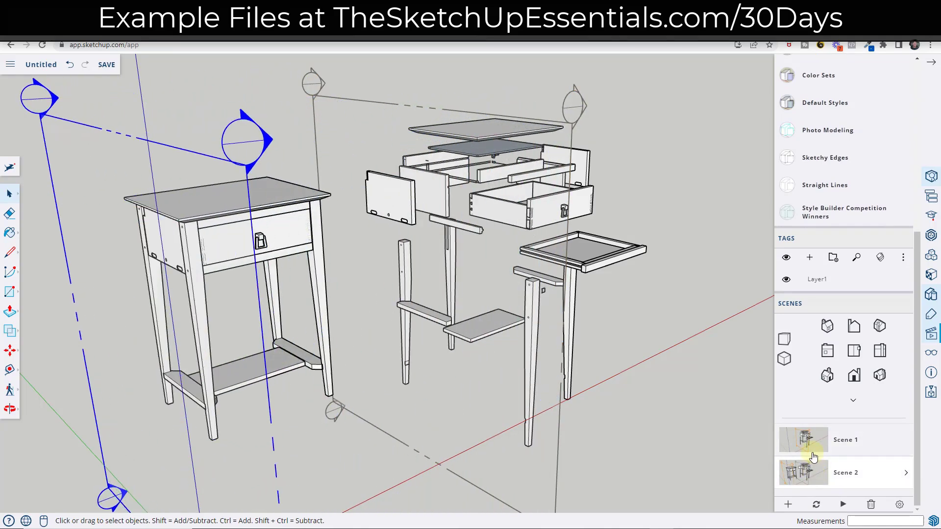
click(813, 449)
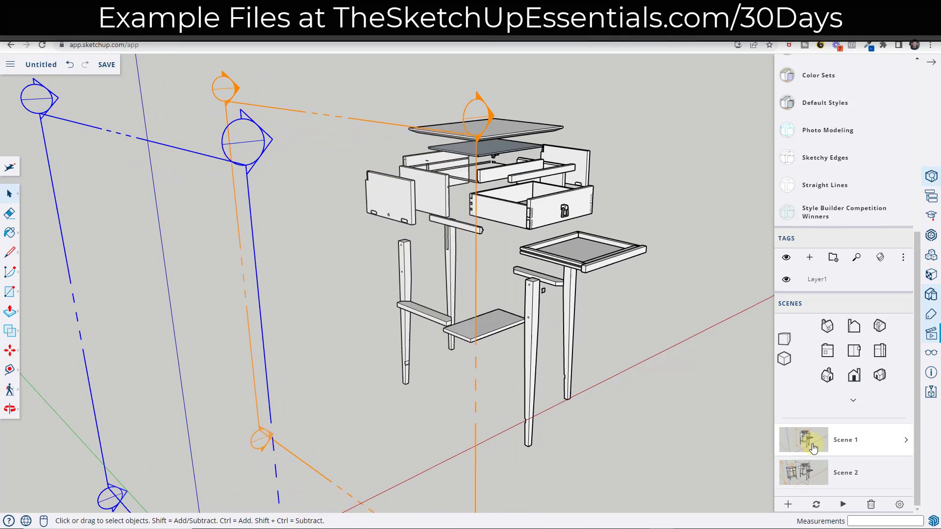
click(812, 472)
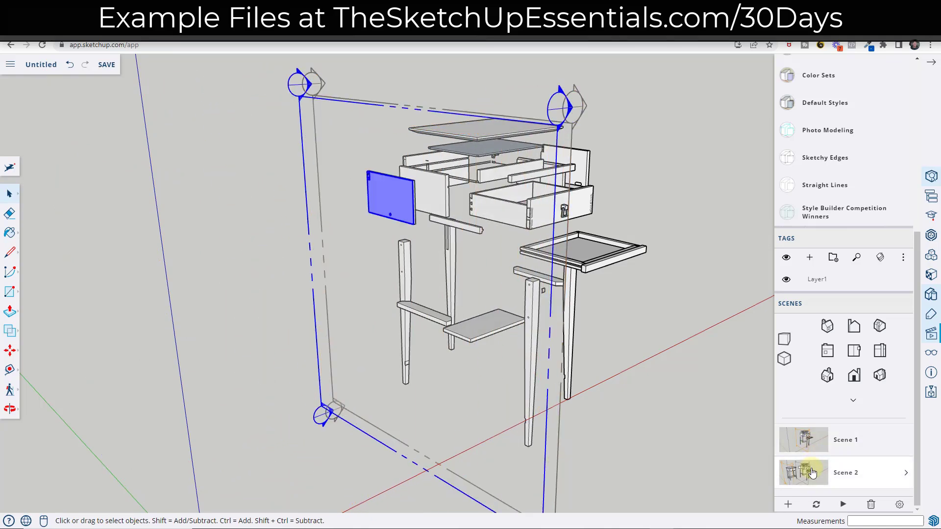
click(804, 436)
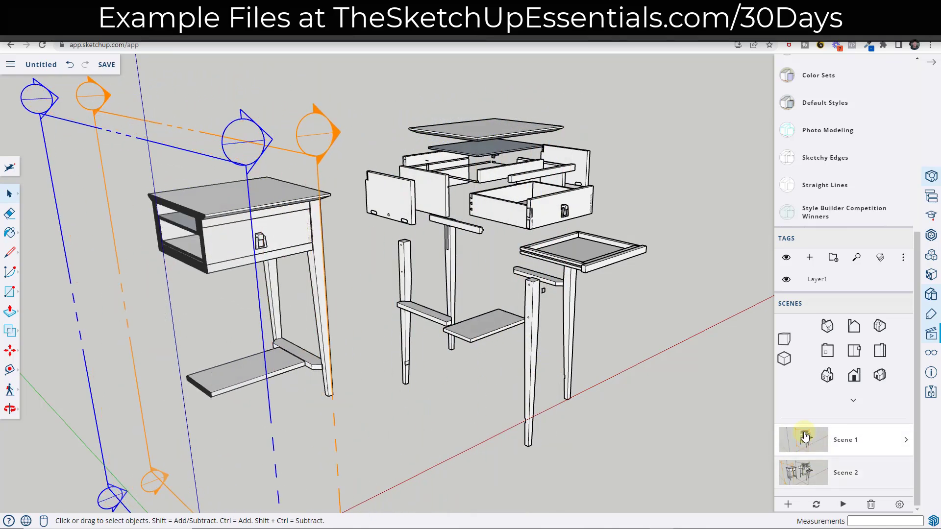
click(814, 482)
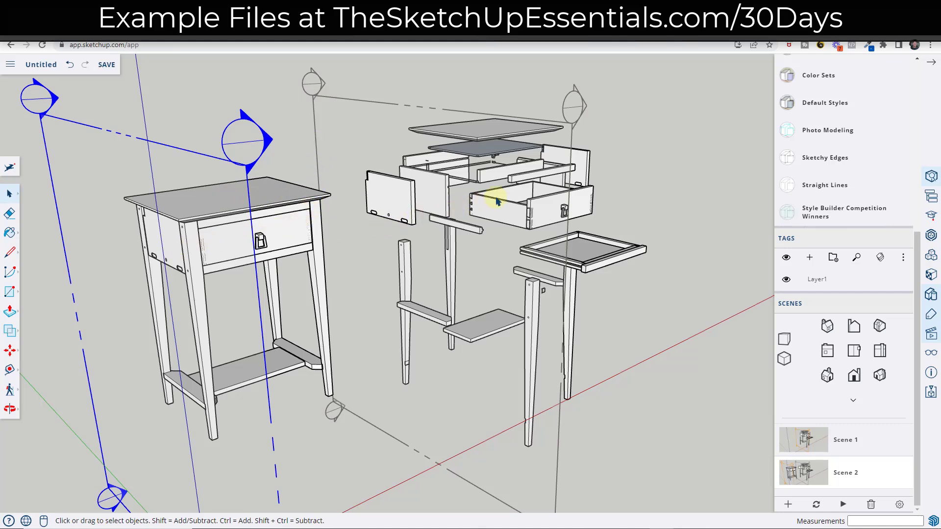
Reverse the cutting direction of the section plane beside the assembled table and look at both planes from farther away
right_click(248, 168)
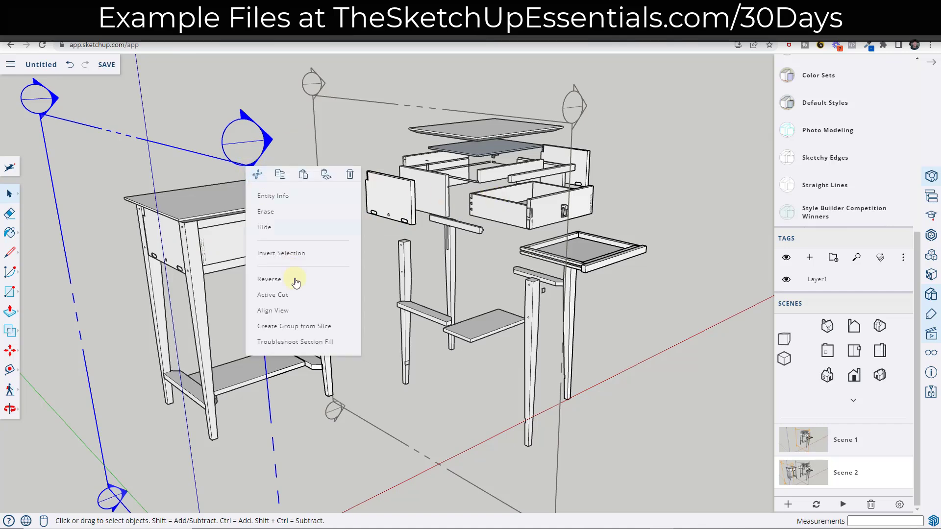
click(275, 295)
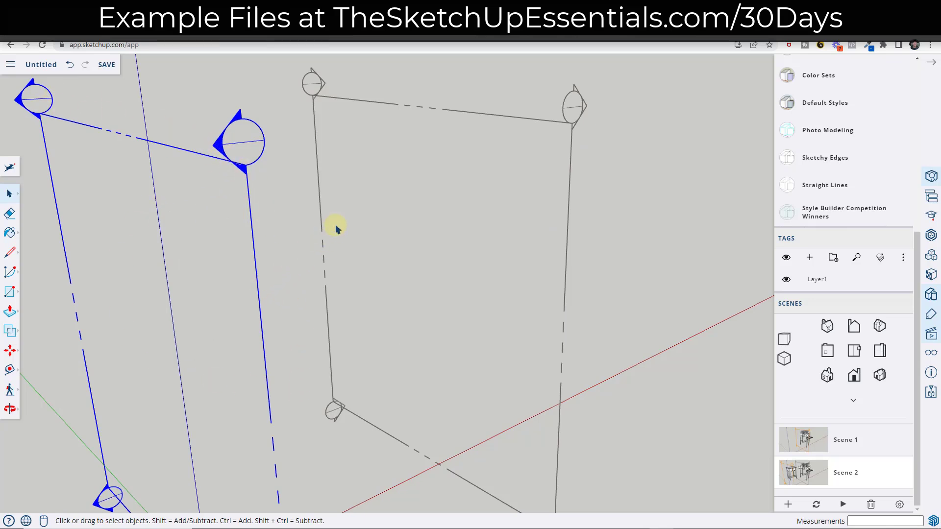
scroll(272, 200, down, 10)
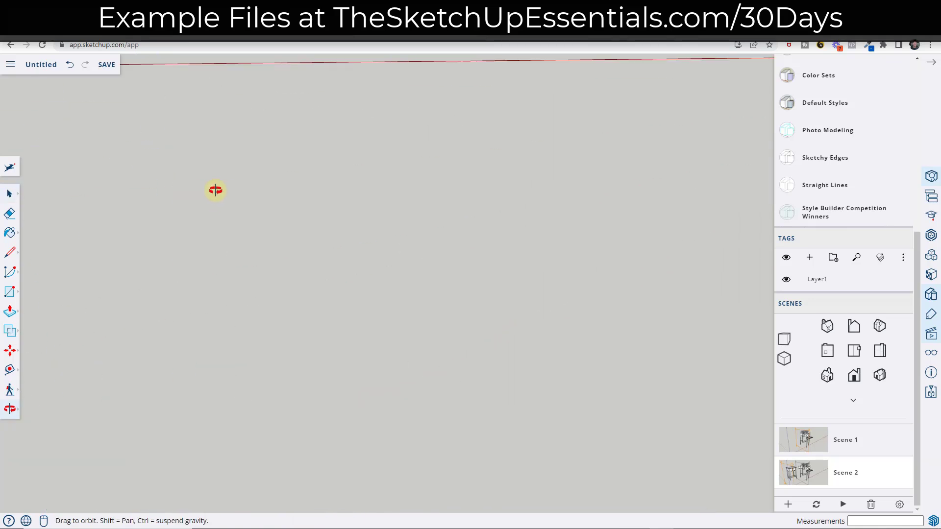
scroll(322, 372, up, 3)
middle_drag(298, 343, 250, 314)
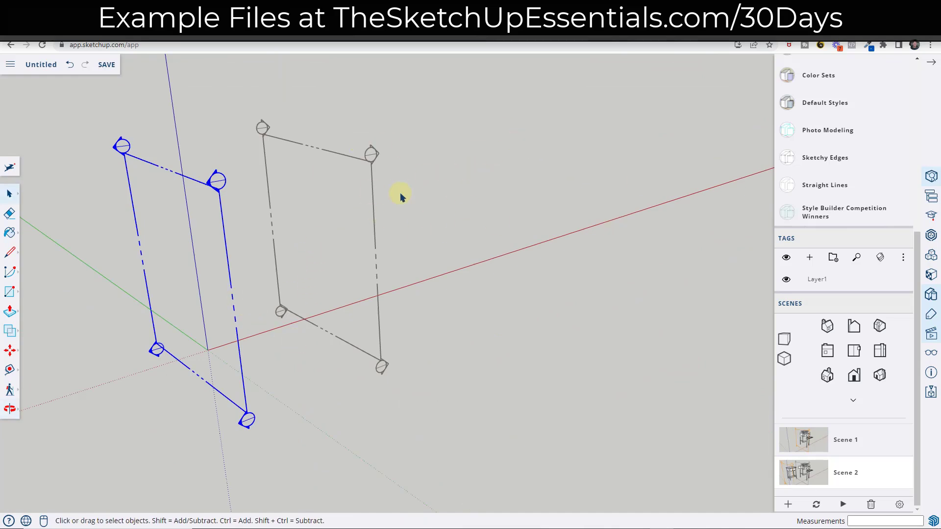
Reverse the outer section plane back to its original cutting direction
right_click(221, 217)
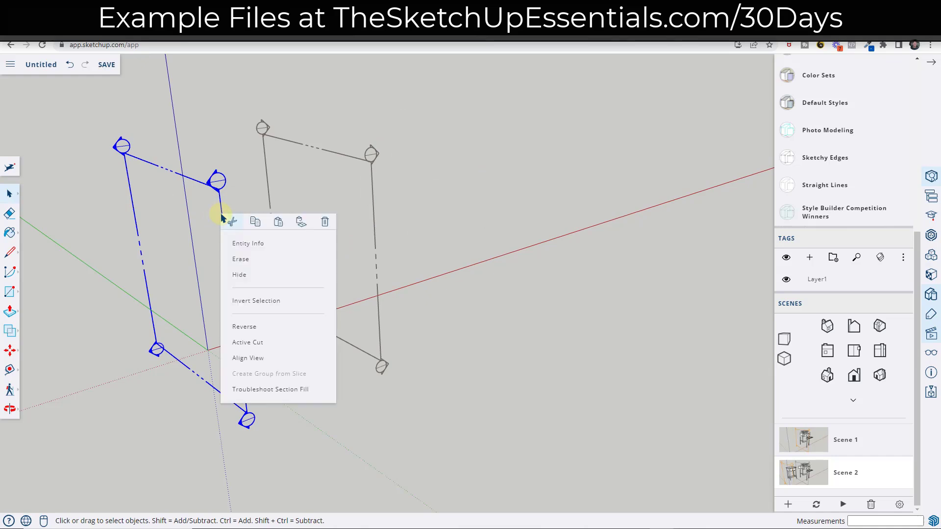
click(248, 342)
middle_drag(240, 243, 242, 218)
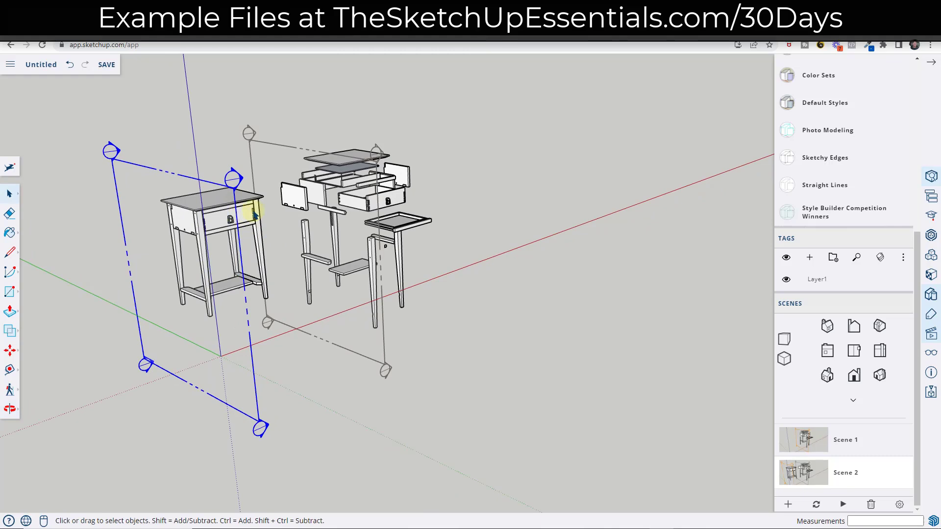
Toggle the active cut of the section plane between the tables and make the outer section plane the active cut again
click(253, 214)
scroll(272, 227, up, 4)
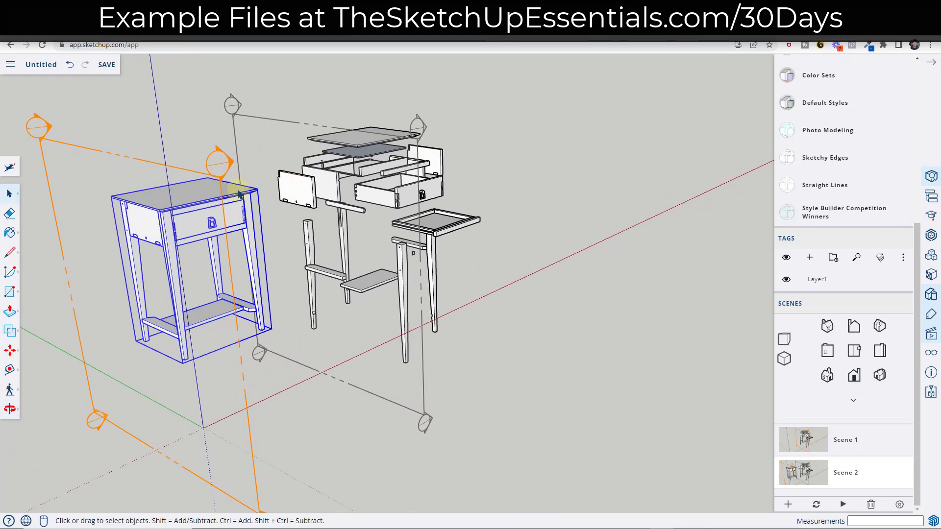
scroll(245, 150, up, 2)
right_click(243, 128)
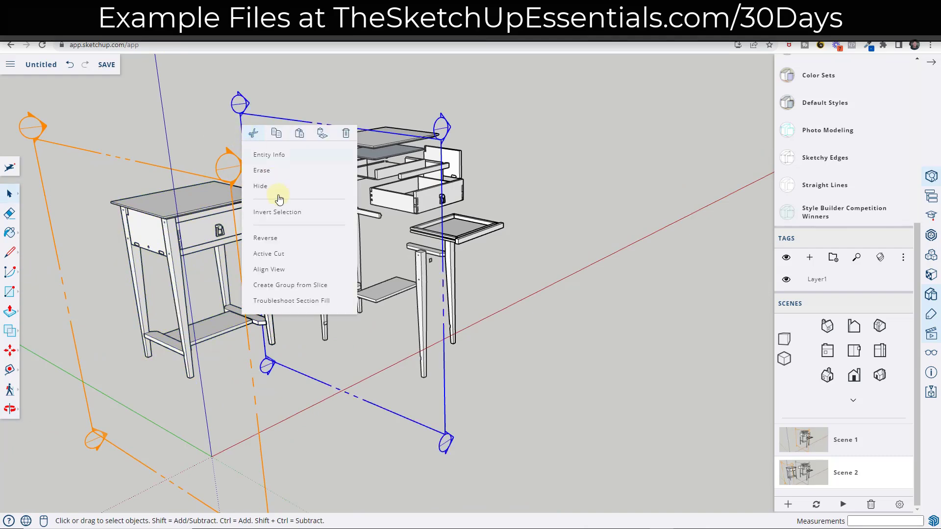
click(281, 253)
right_click(230, 188)
click(250, 313)
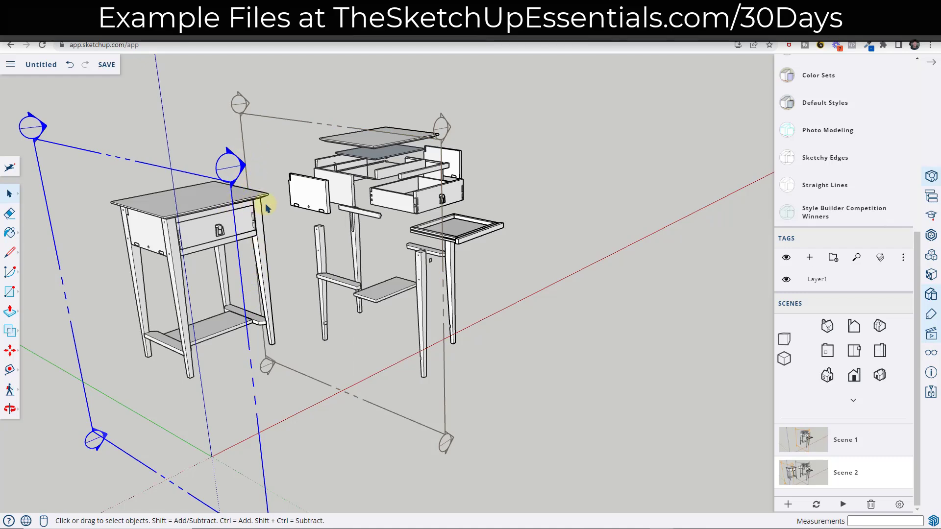
Cut both section planes from the model and paste them in place inside the assembled table's group
ctrl+click(242, 127)
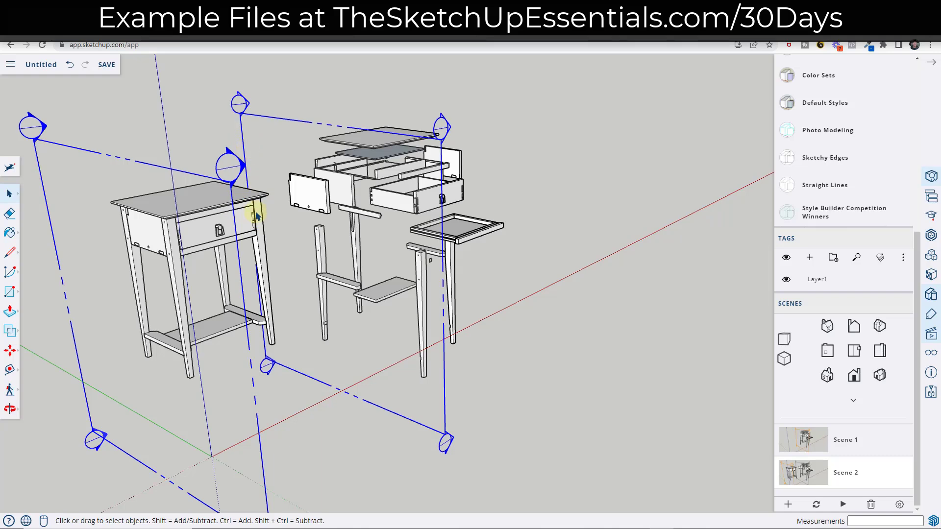
key(Delete)
double_click(260, 217)
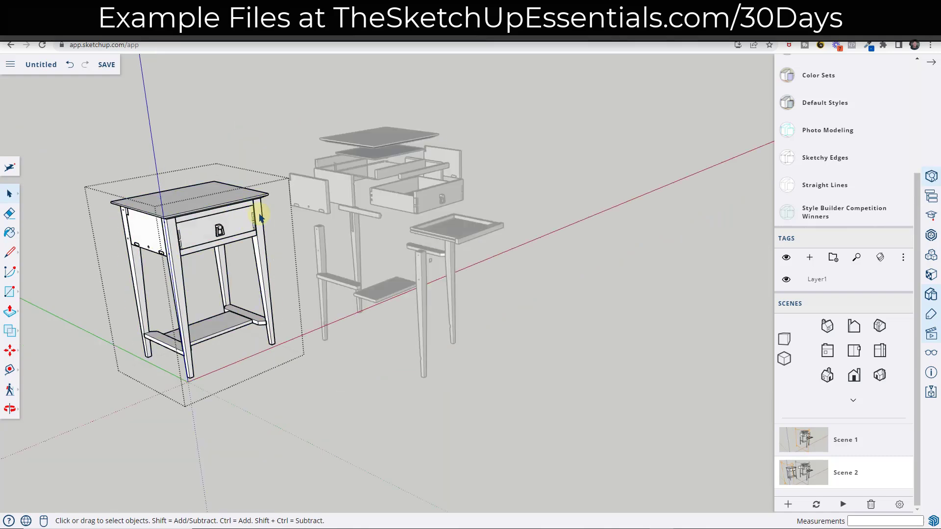
right_click(247, 150)
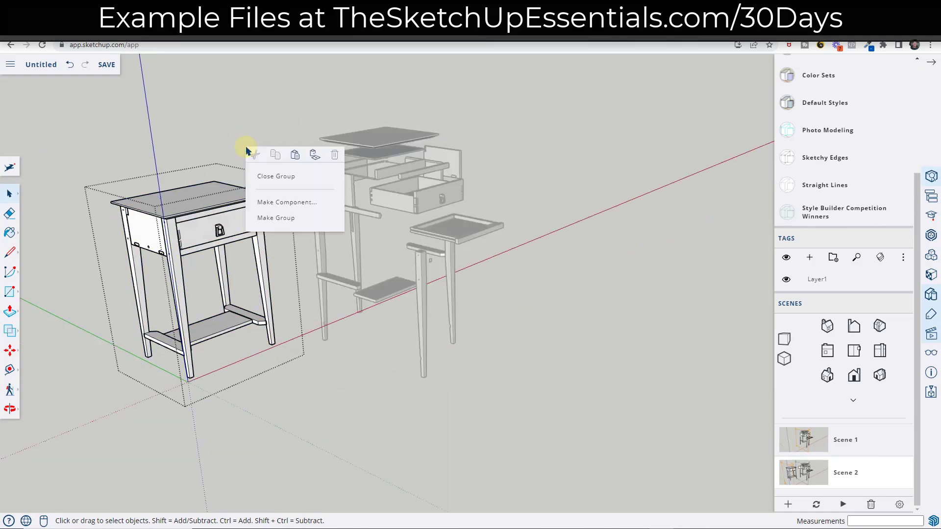
click(314, 155)
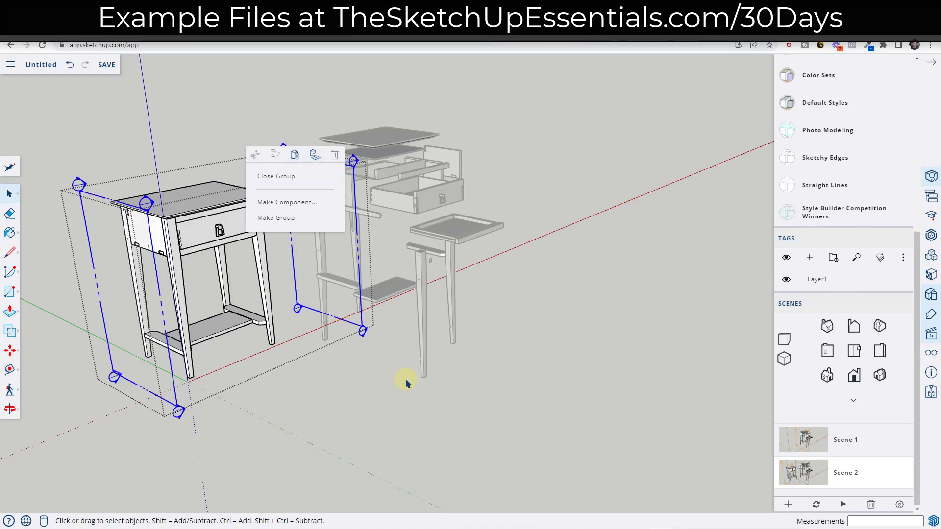
click(259, 397)
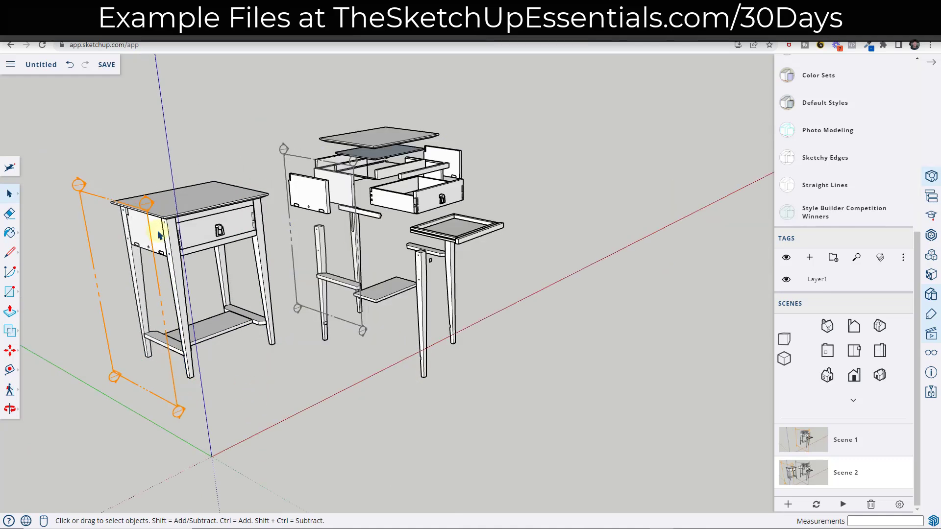
Reverse the outer section plane inside the assembled table's group and leave the group
double_click(285, 158)
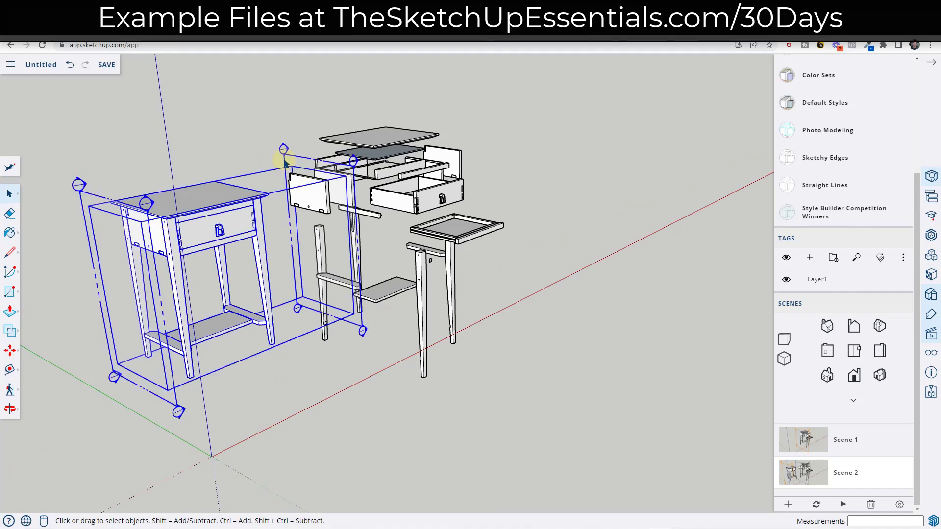
right_click(150, 225)
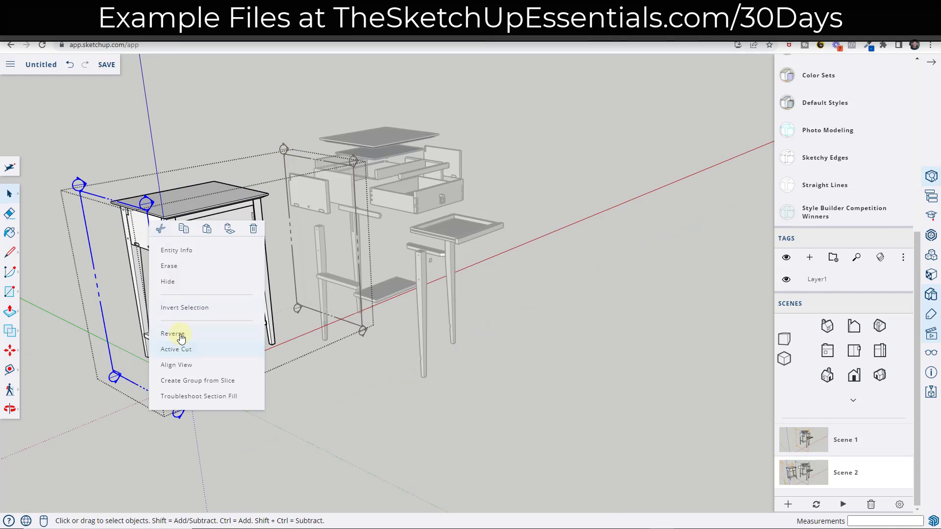
click(174, 334)
click(398, 368)
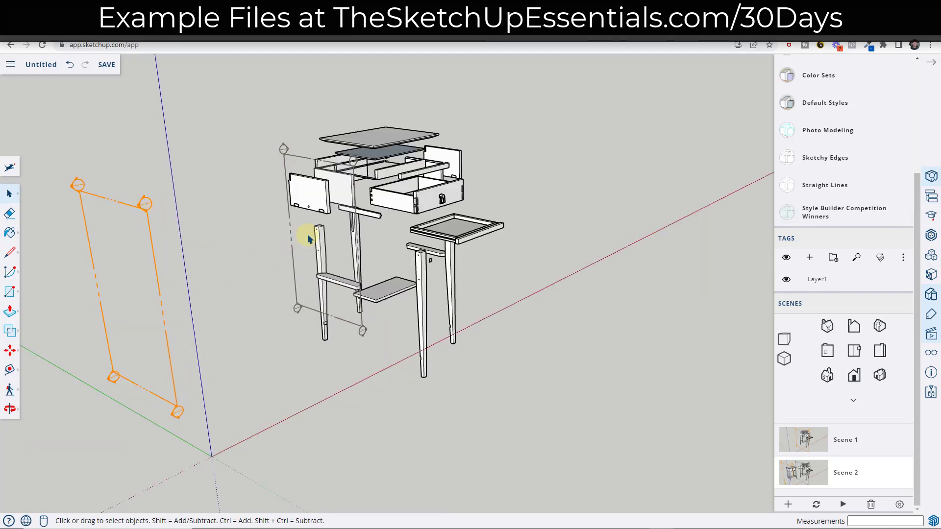
middle_drag(366, 240, 342, 230)
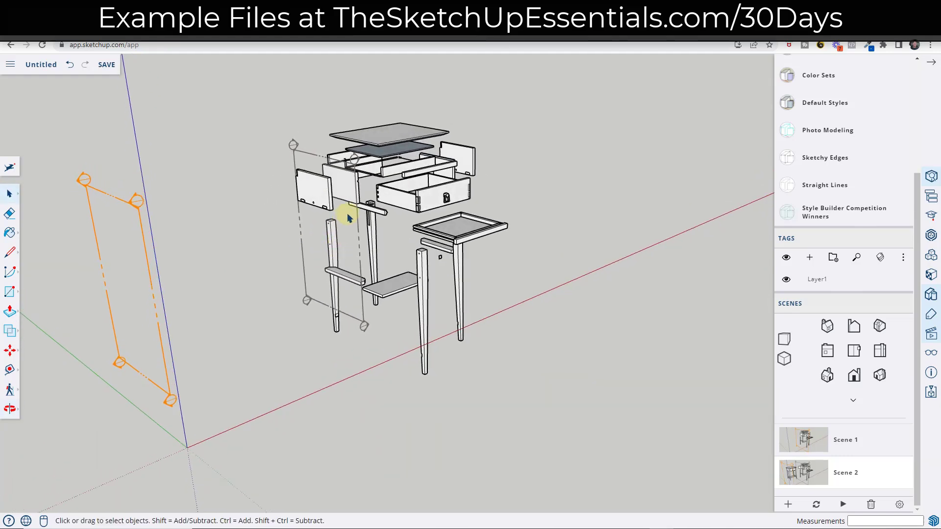
Reverse the section plane between the tables inside the assembled table's group and make it the active cut
click(357, 222)
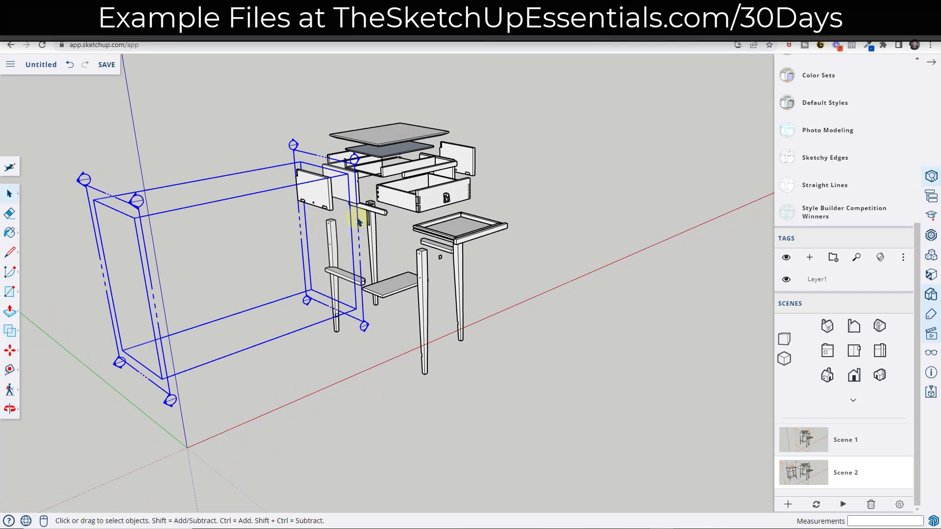
key(m)
click(358, 219)
right_click(358, 219)
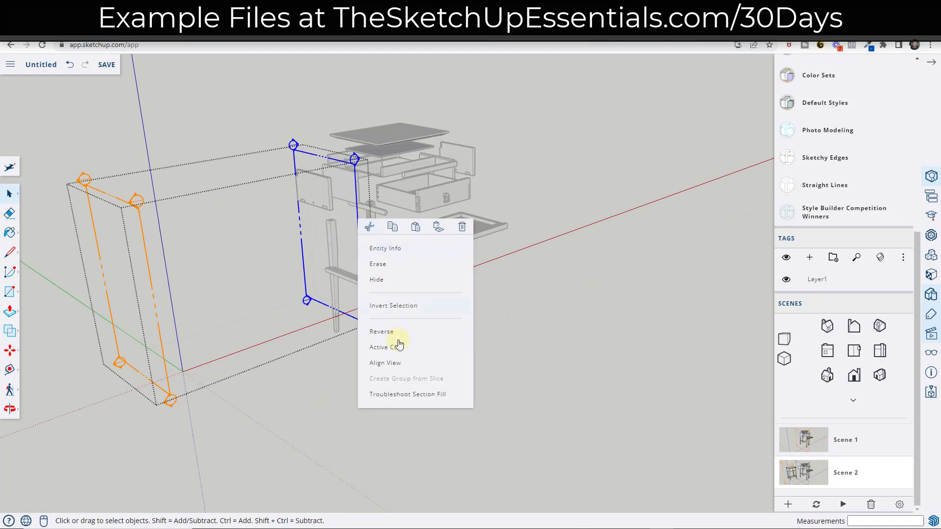
click(387, 331)
right_click(357, 206)
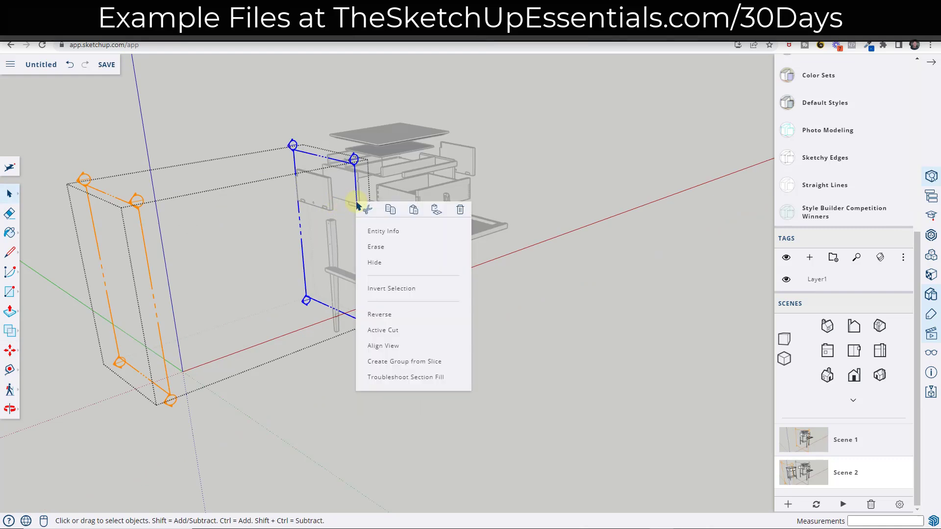
click(388, 330)
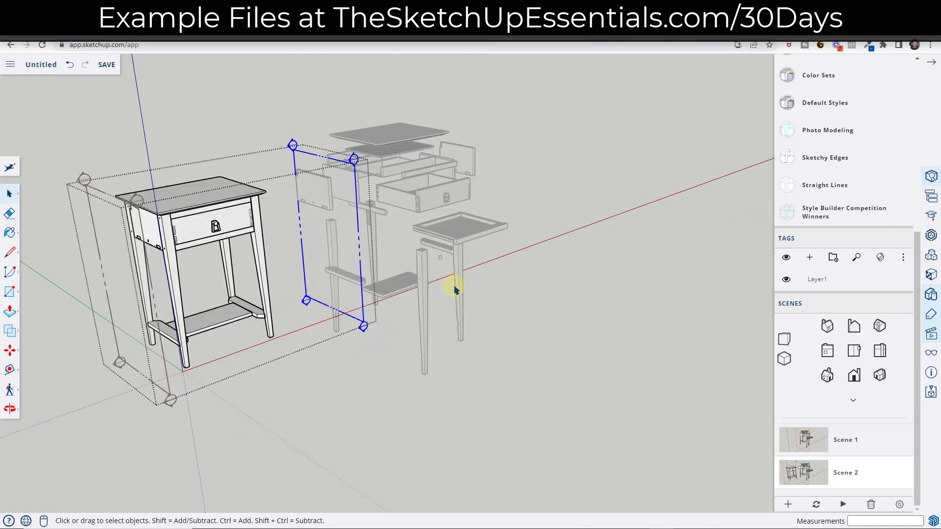
Move the section plane between the tables about 8 5/16" along the red axis, closer to the assembled table
key(m)
click(359, 243)
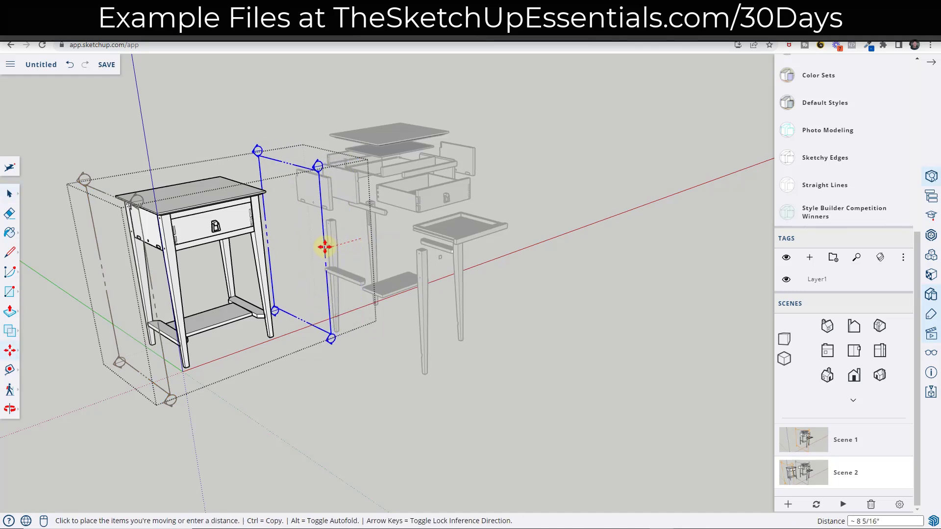
click(324, 247)
key(space)
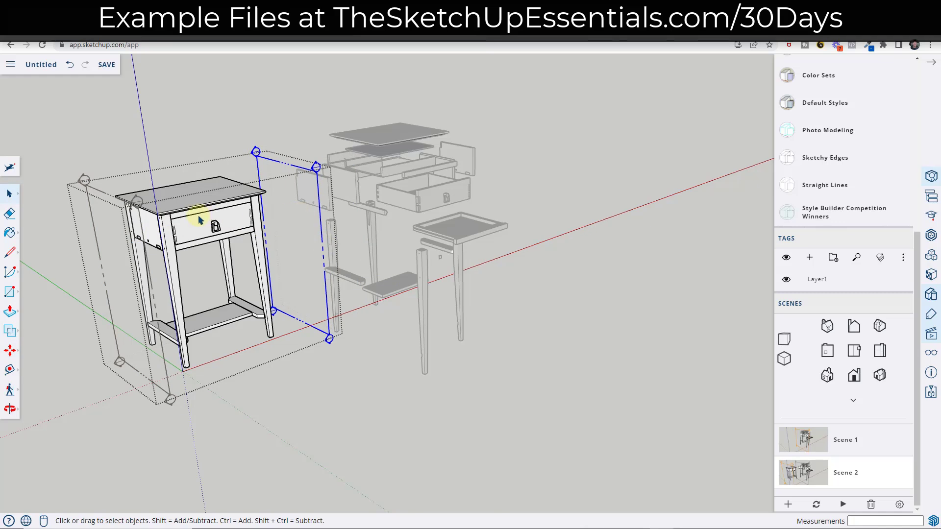
Recall Scene 1 and update it with the section plane between the tables as the active cut
click(806, 441)
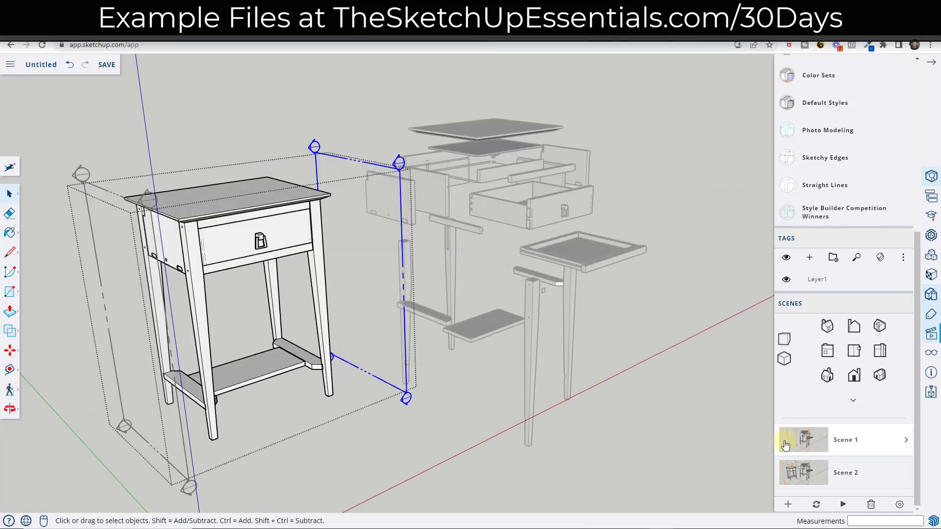
click(816, 504)
click(514, 386)
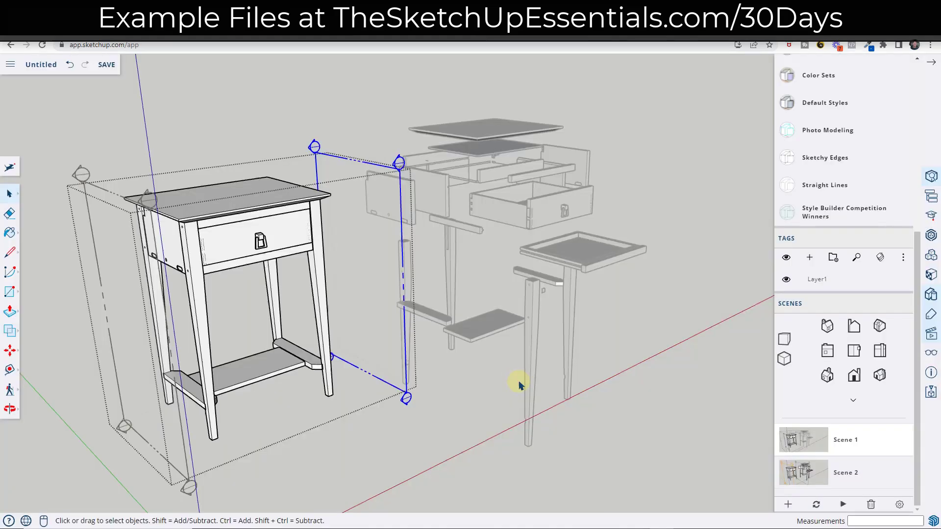
Recall Scene 2 and make the outer section plane in the assembled table's group the active cut
click(815, 485)
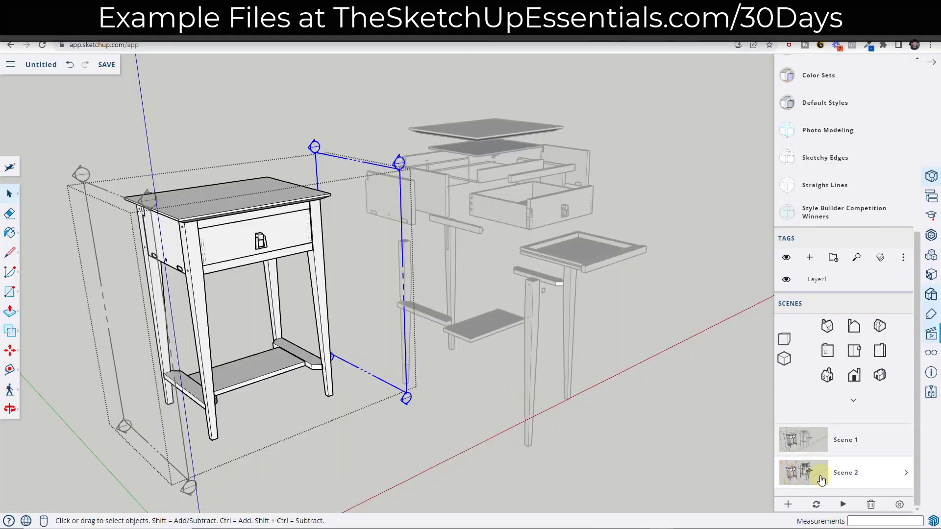
click(156, 243)
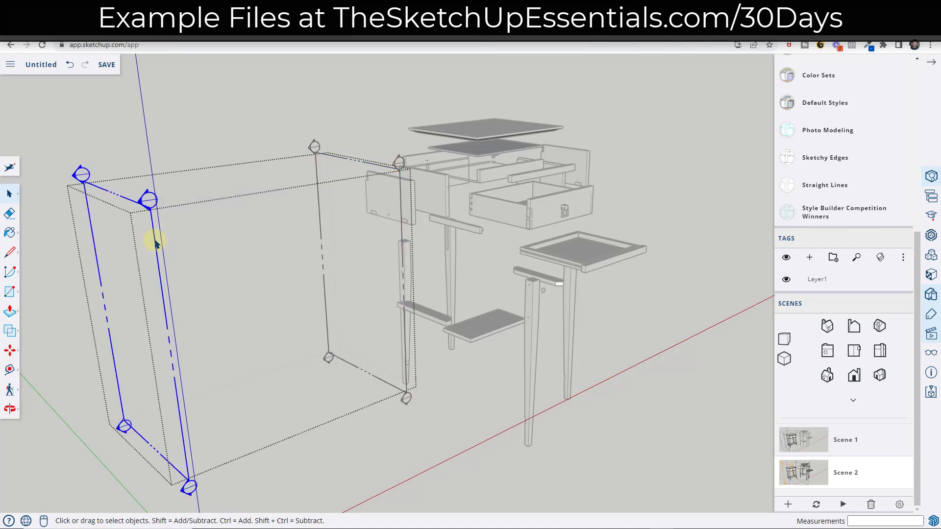
right_click(158, 244)
click(181, 368)
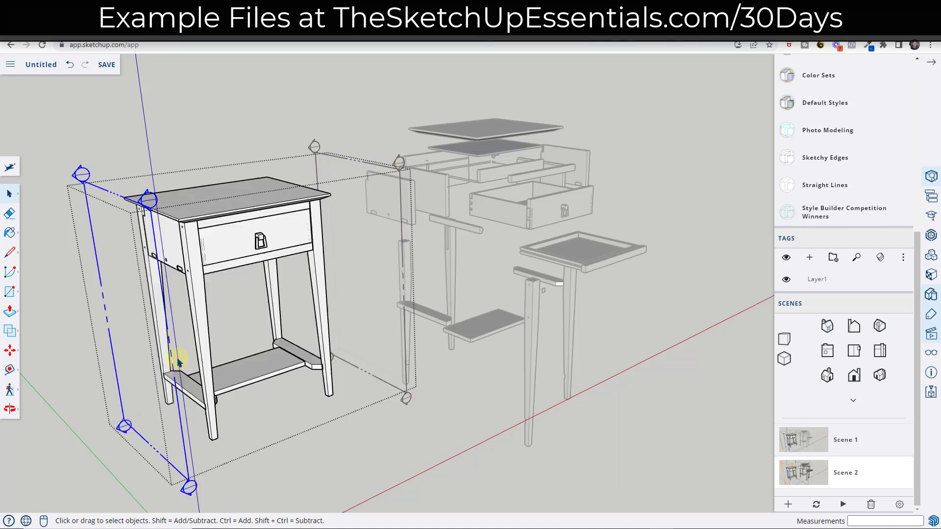
right_click(156, 244)
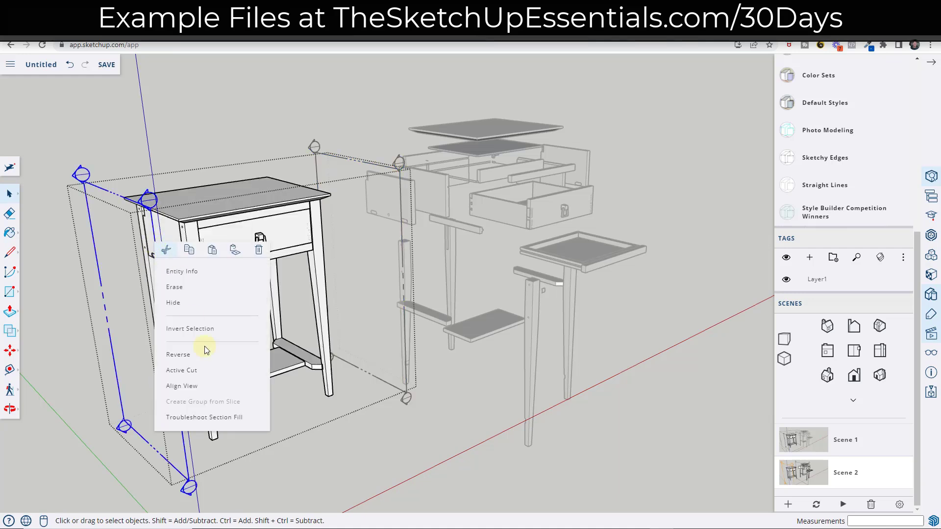
click(201, 373)
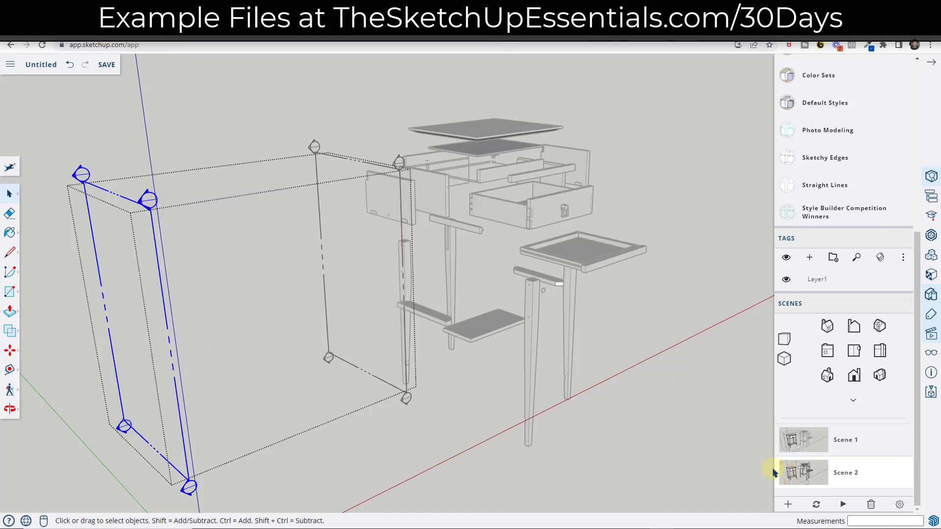
Update Scene 2 with all properties included and preview the transition from Scene 1 to Scene 2
click(816, 504)
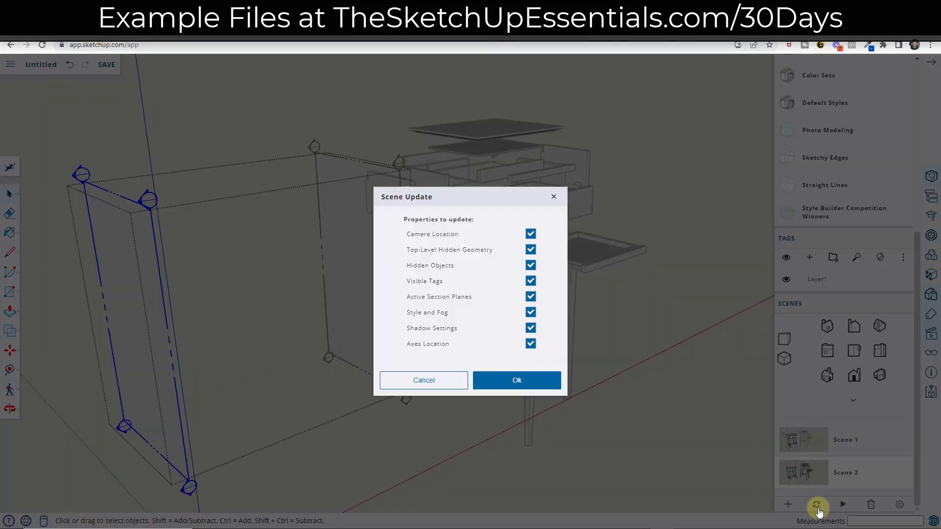
click(511, 381)
click(814, 443)
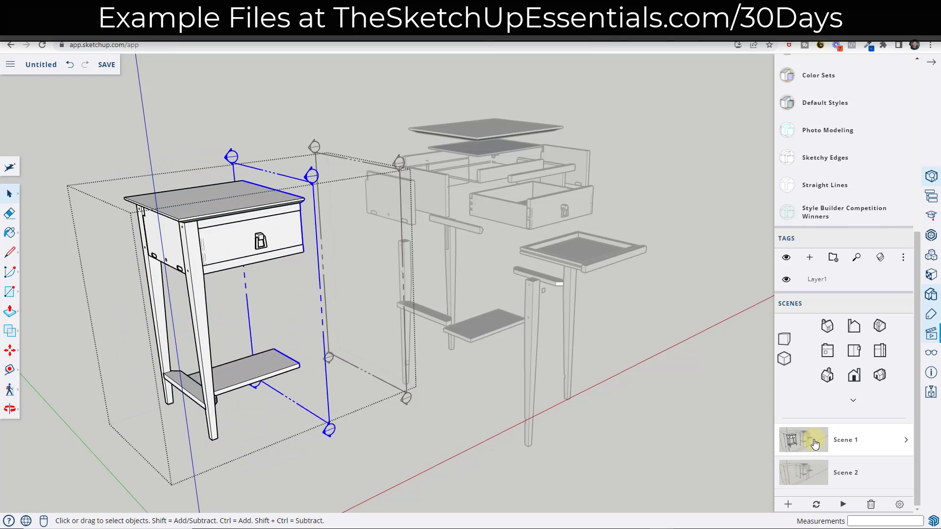
click(813, 476)
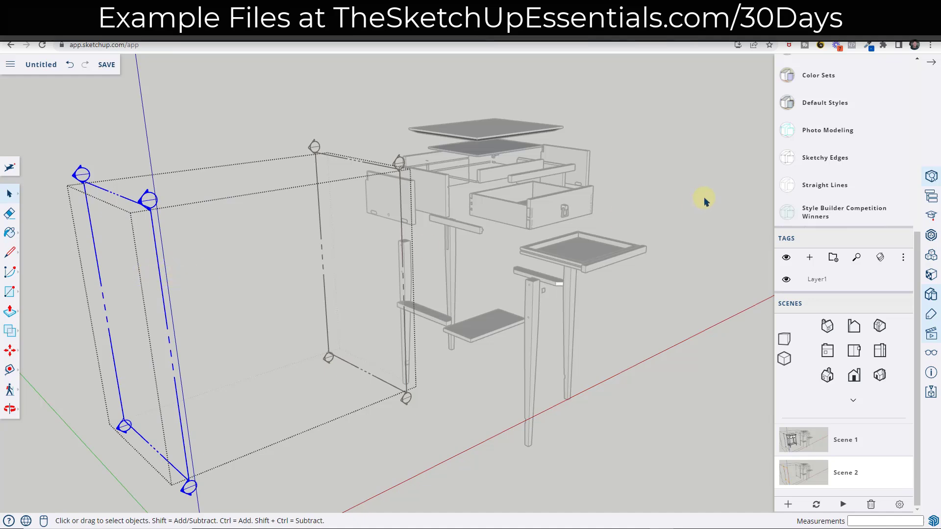
Move the exploded table along the red axis onto the assembled table's location
click(590, 214)
key(m)
click(590, 212)
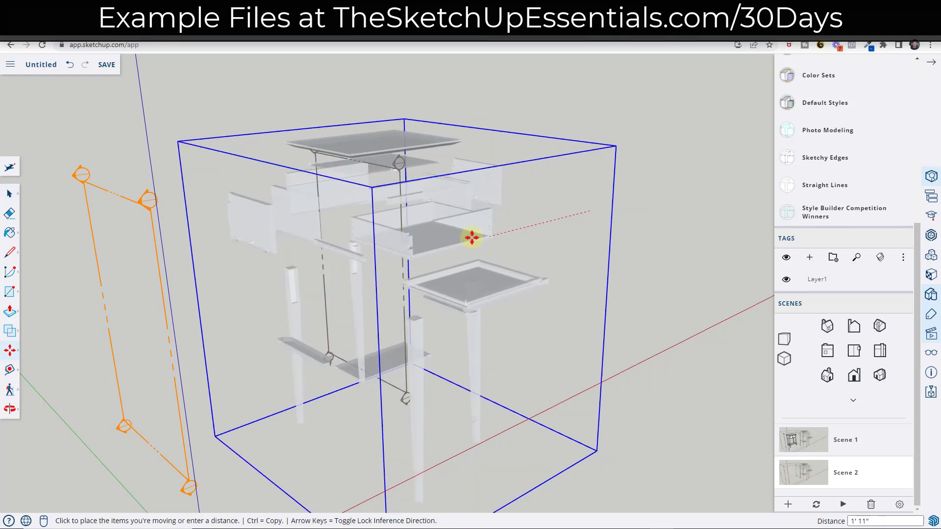
click(387, 266)
middle_drag(502, 206, 488, 280)
key(space)
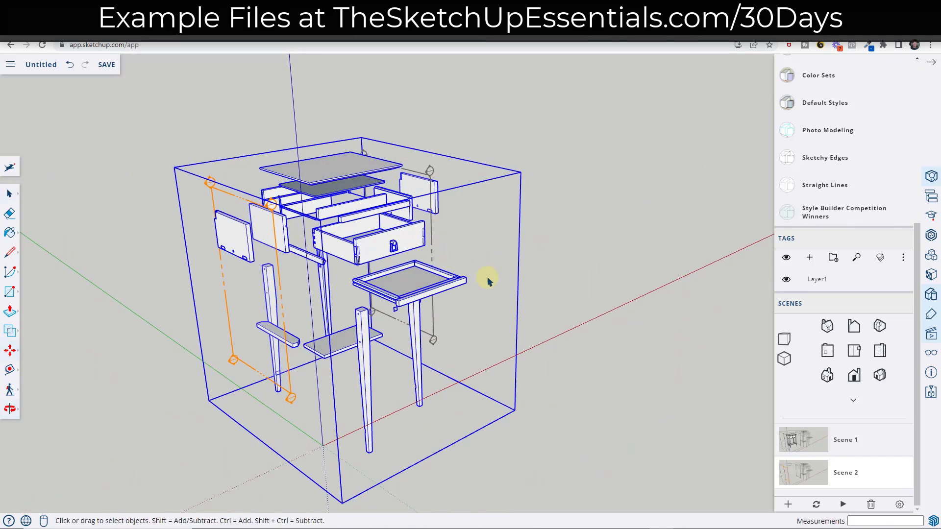
Place a section plane perpendicular to the red axis at the outer side of the exploded table, inside its group
double_click(384, 247)
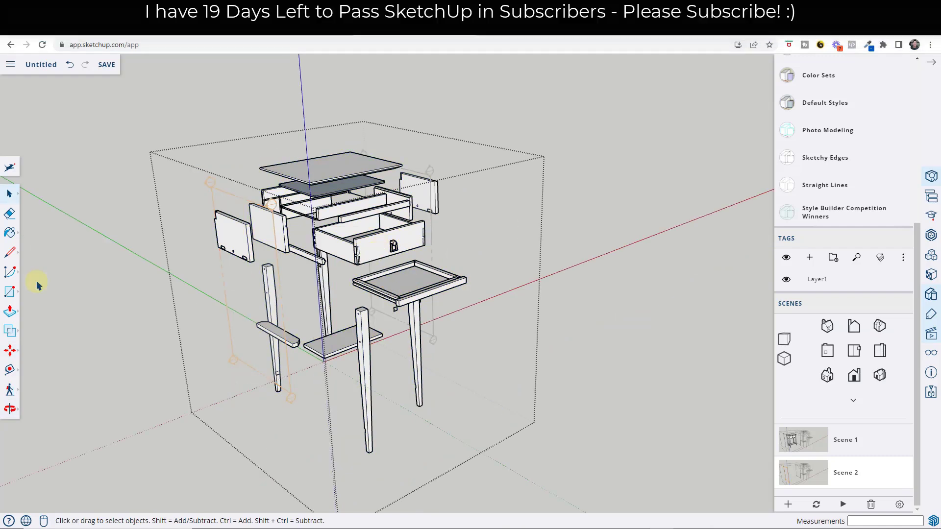
click(9, 390)
click(9, 371)
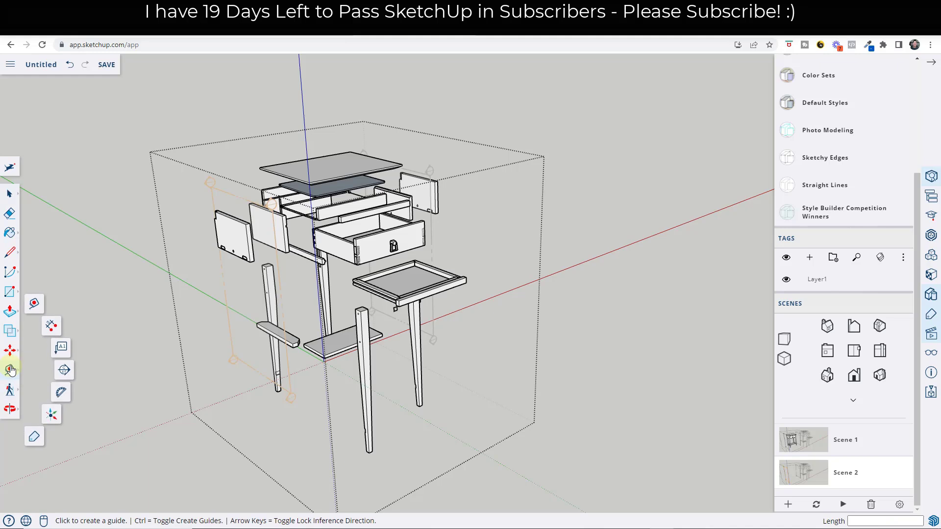
click(67, 373)
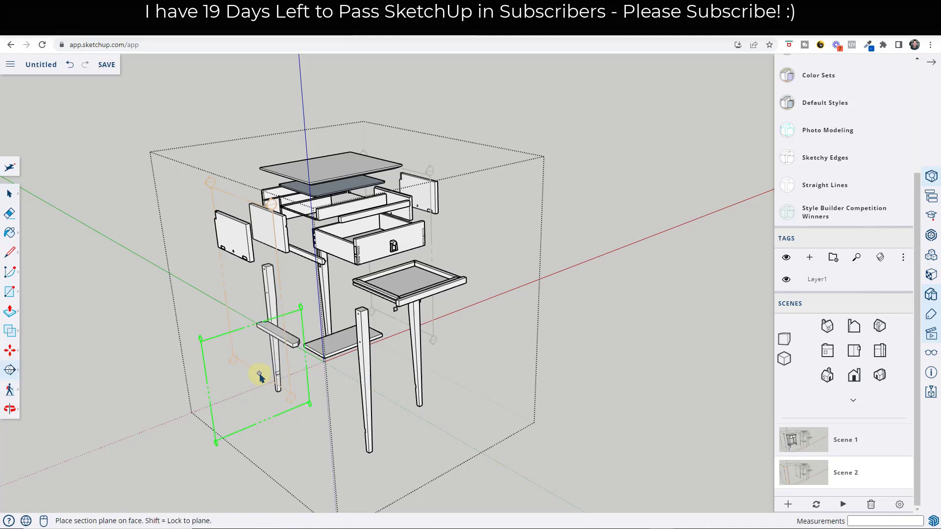
key(shift)
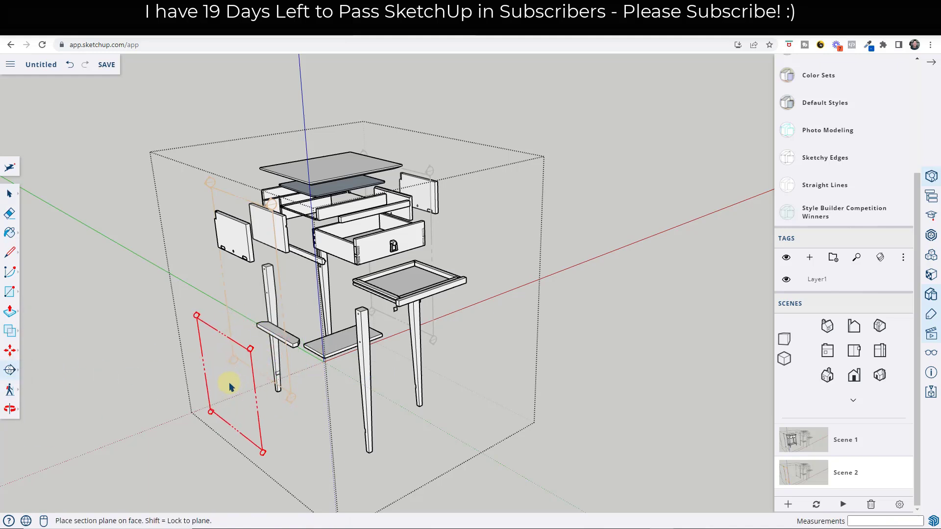
click(230, 383)
key(space)
Copy the new section plane along the red axis past the far side of the exploded table and shift the copy slightly closer
click(308, 274)
key(m)
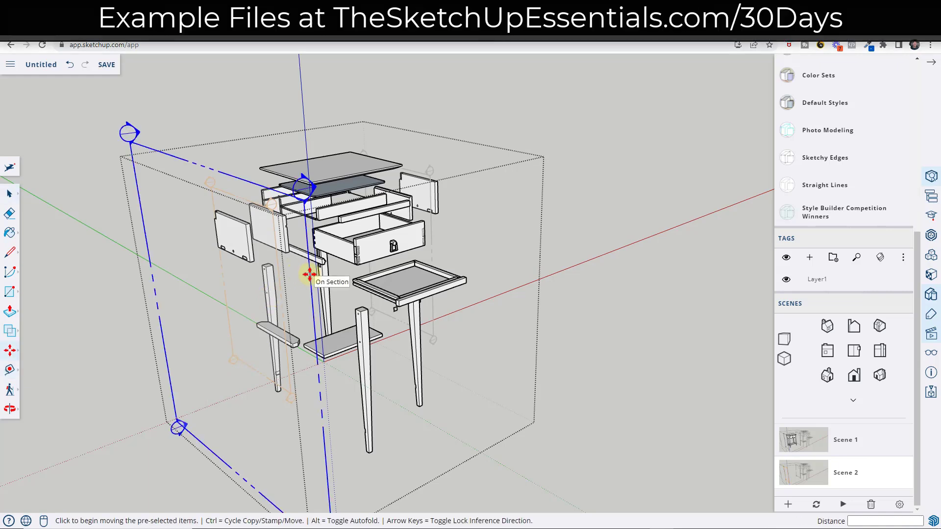
click(309, 271)
key(ctrl)
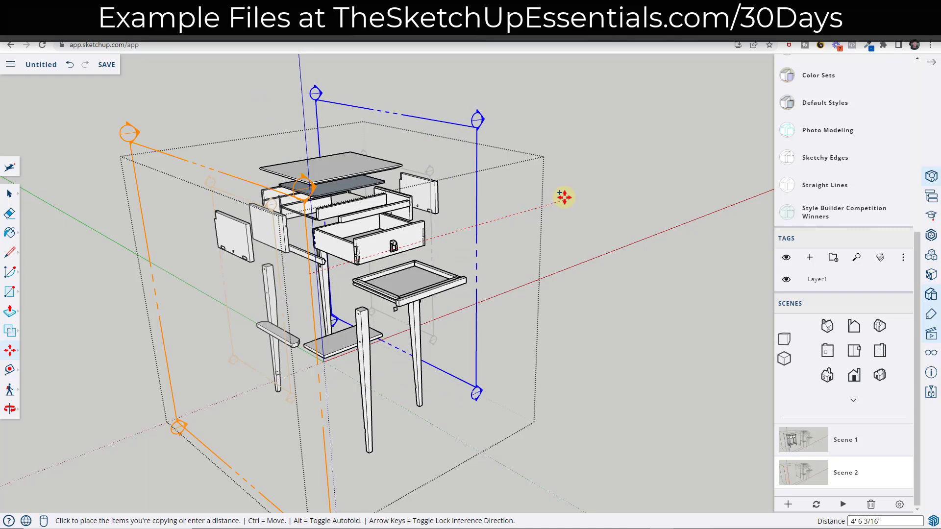
click(539, 201)
key(space)
key(m)
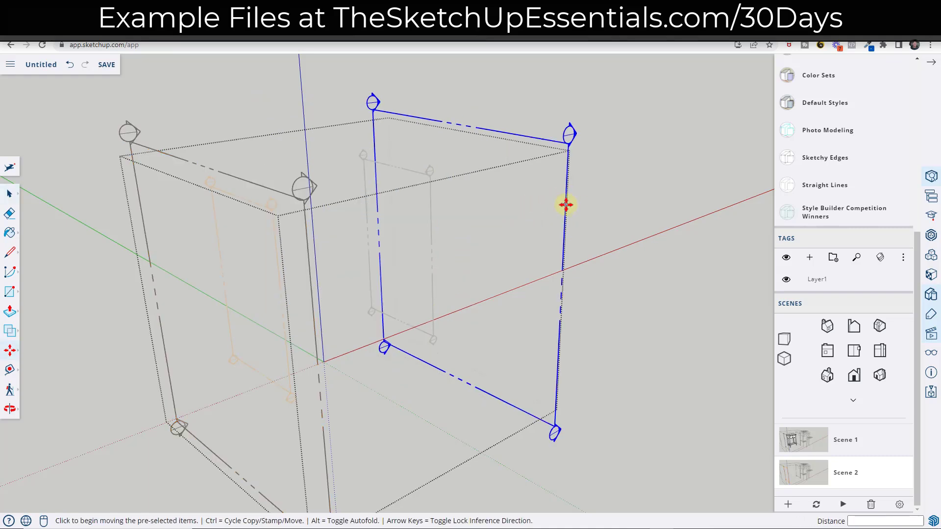
click(564, 206)
click(550, 210)
key(space)
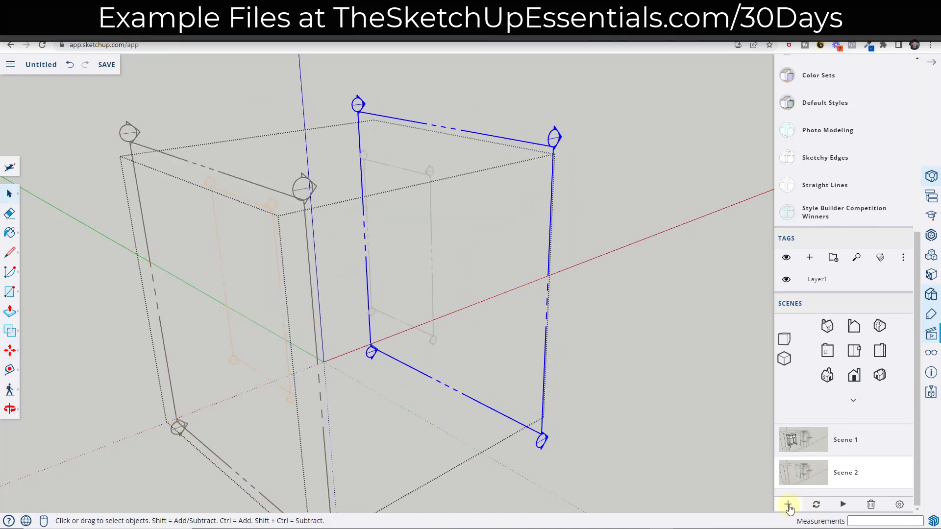
Add a third scene and make the outer section plane in the exploded table's group the active cut
click(789, 505)
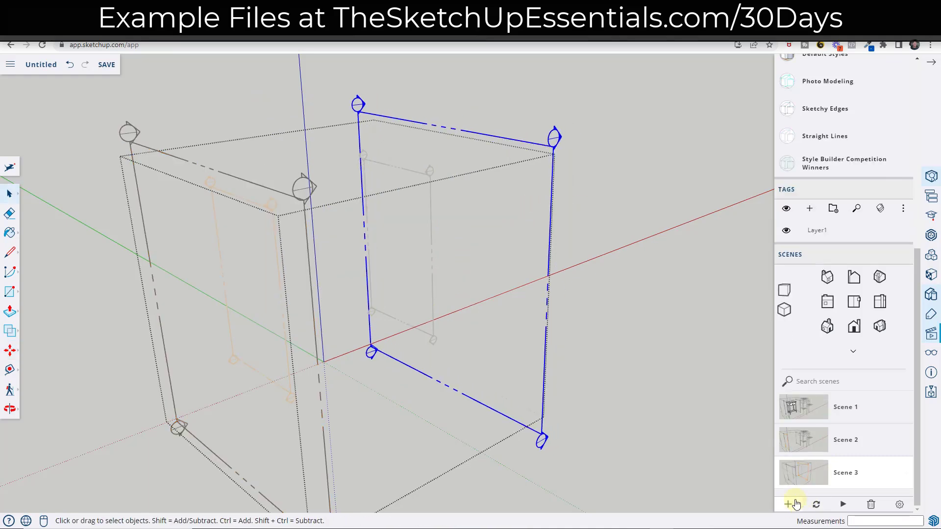
click(308, 264)
right_click(310, 264)
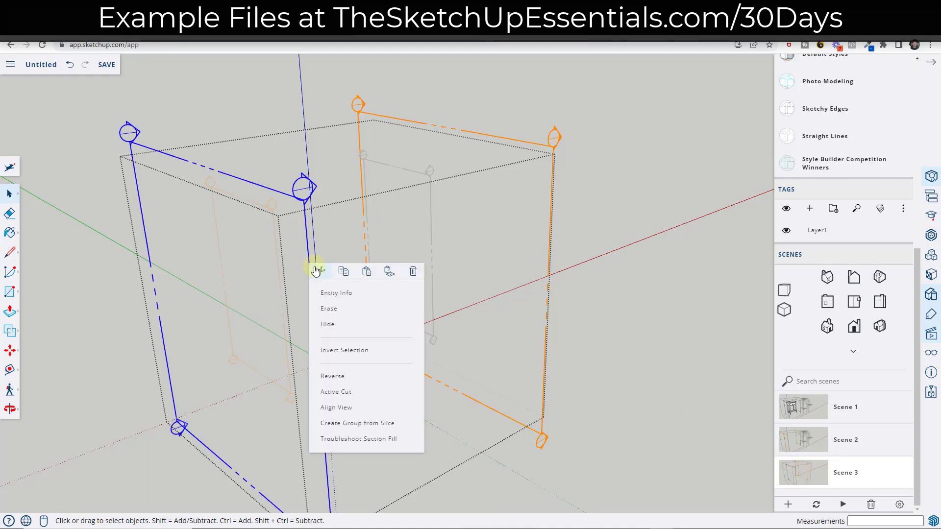
click(338, 392)
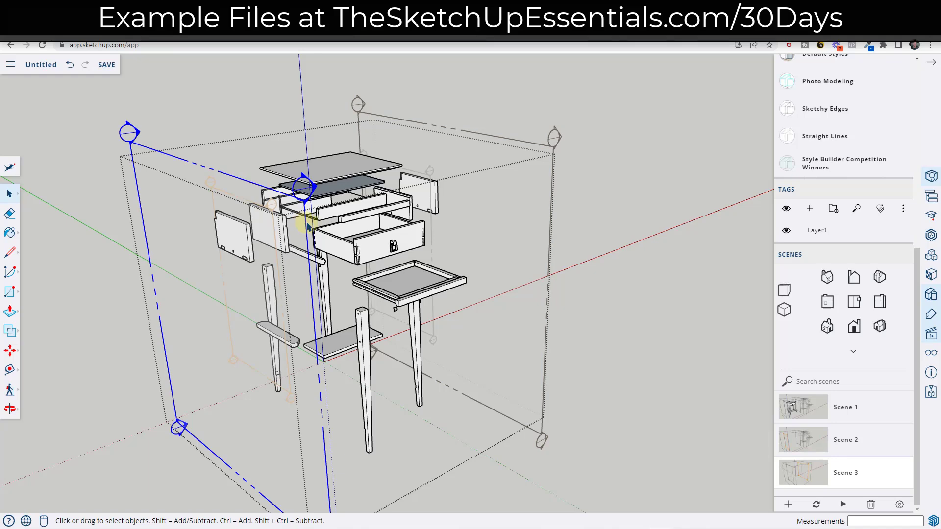
Recall Scene 2, make the far section plane in the exploded table's group the active cut and update the scene
click(804, 440)
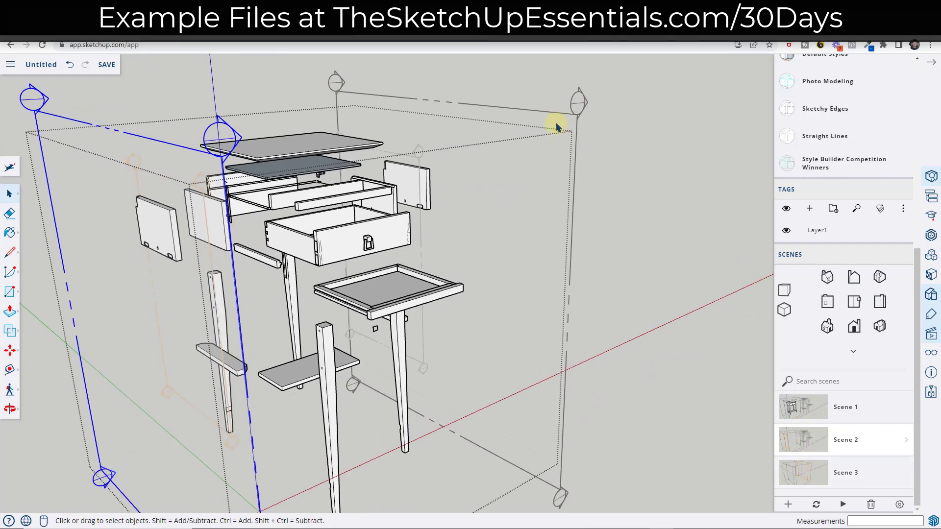
right_click(575, 125)
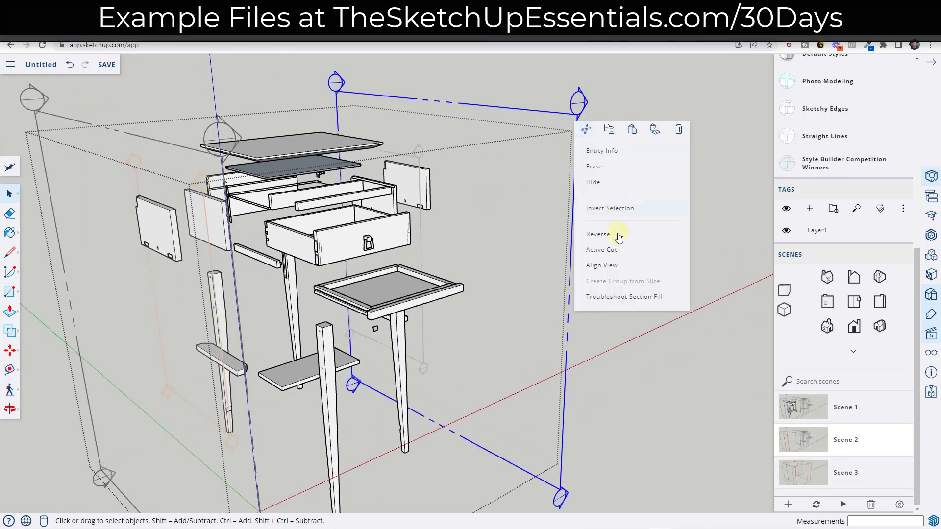
click(618, 252)
Recall Scene 3, make the outer section plane in the exploded table's group the active cut and update the scene
click(802, 467)
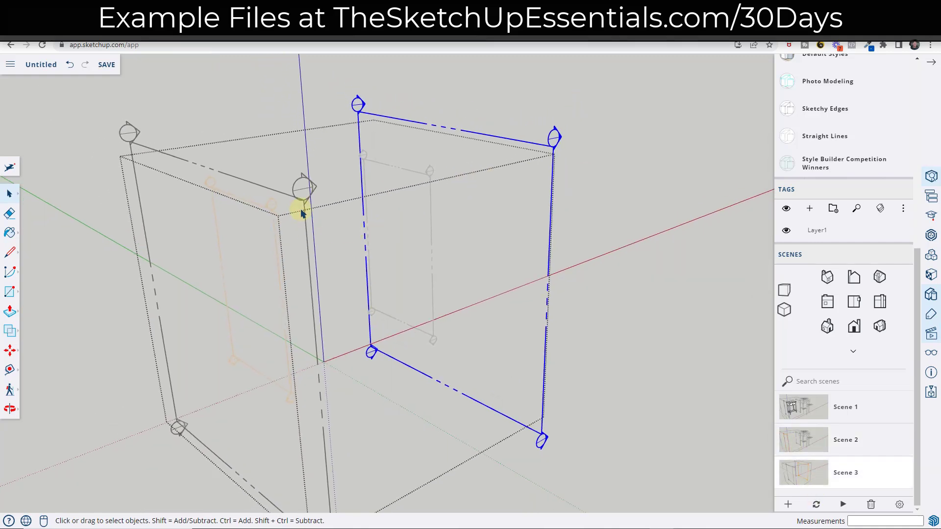
right_click(306, 213)
click(347, 339)
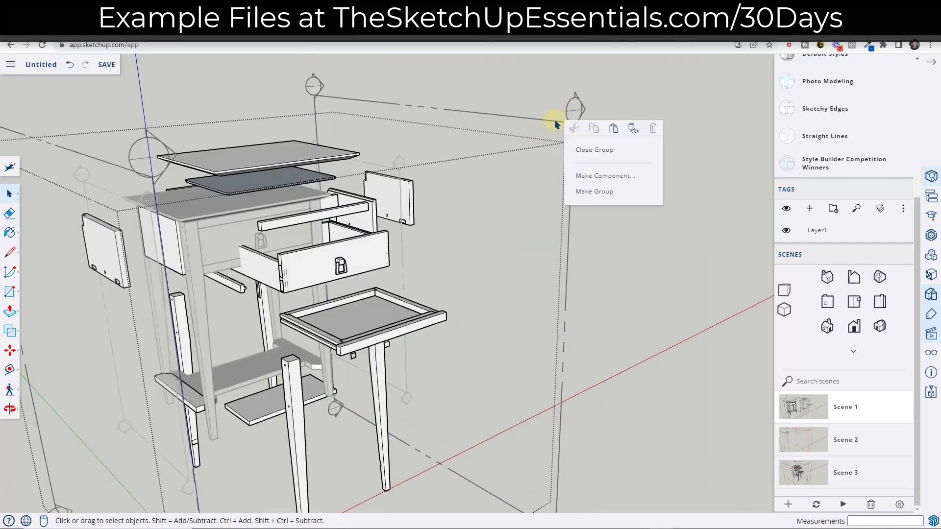
Make the far section plane in the exploded table's group the active cut and leave the group
right_click(556, 124)
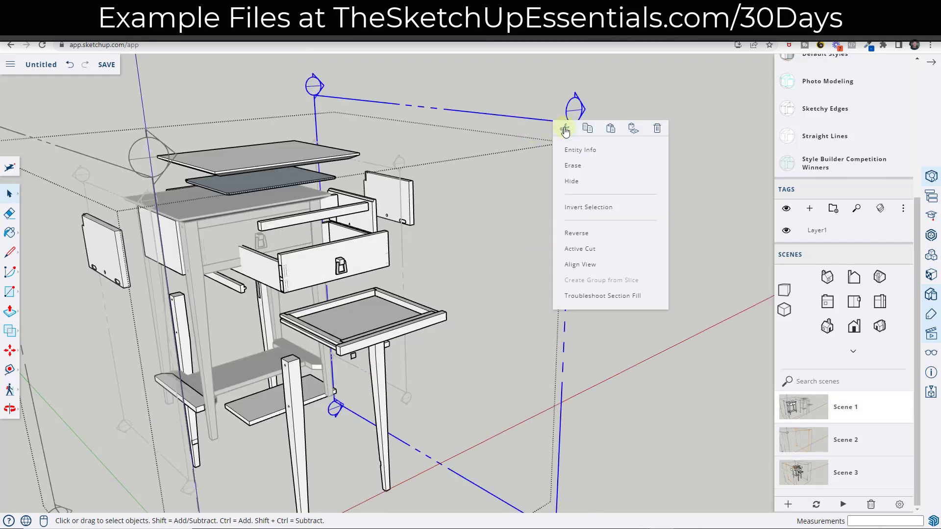
click(583, 248)
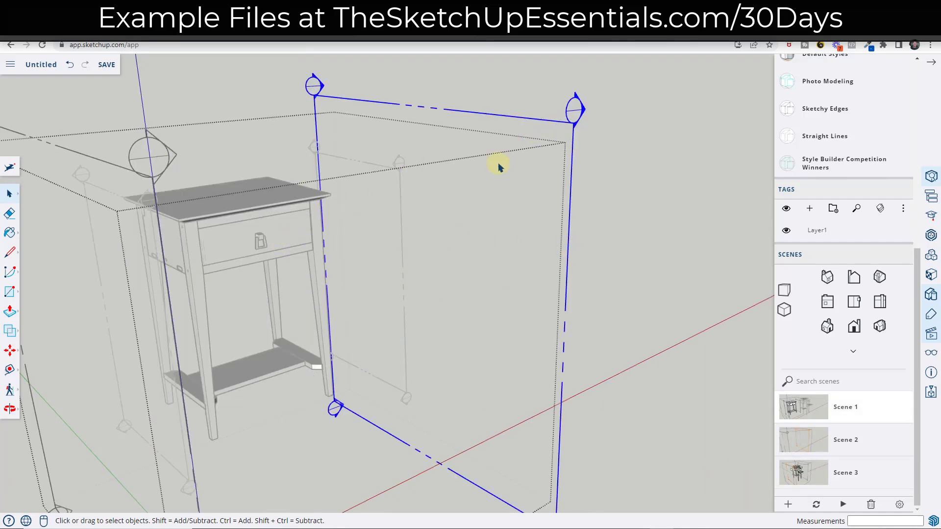
click(665, 138)
Create two new tags named Exploded View and Original View
click(575, 128)
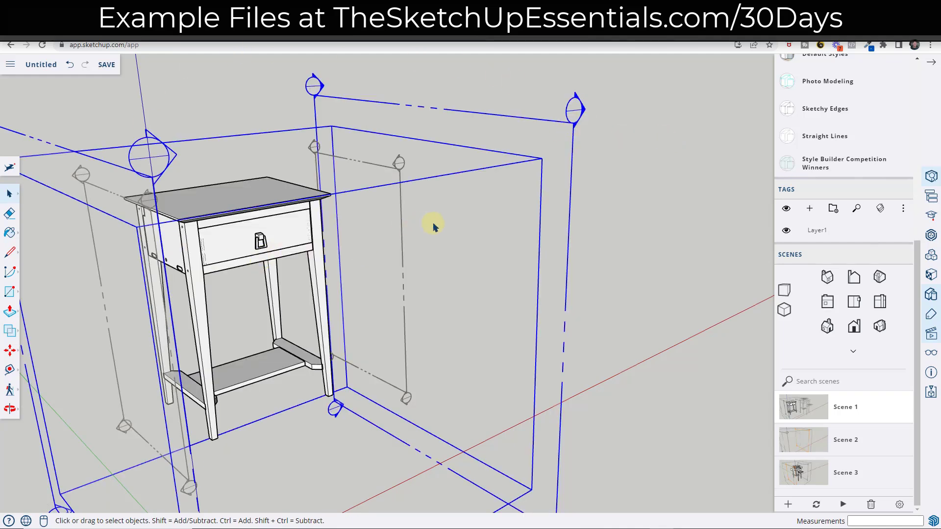
click(811, 209)
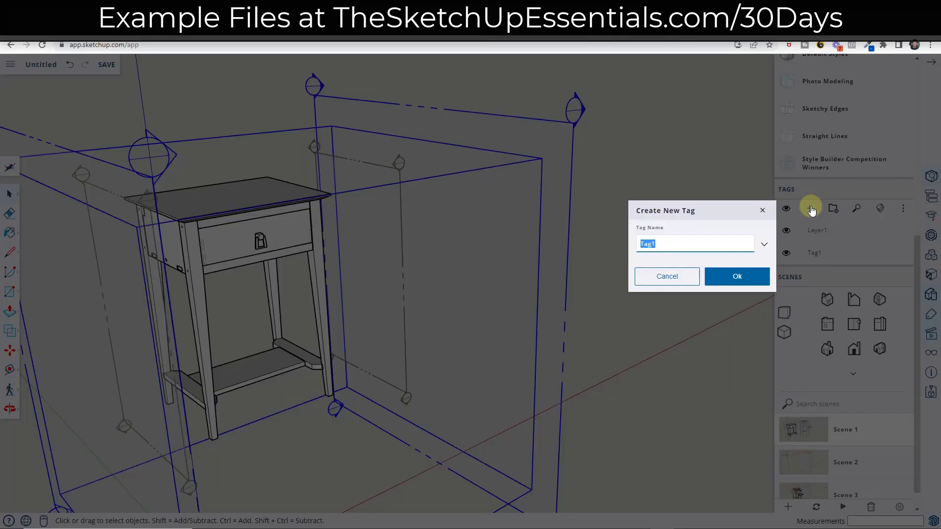
text(Exploded View)
key(Return)
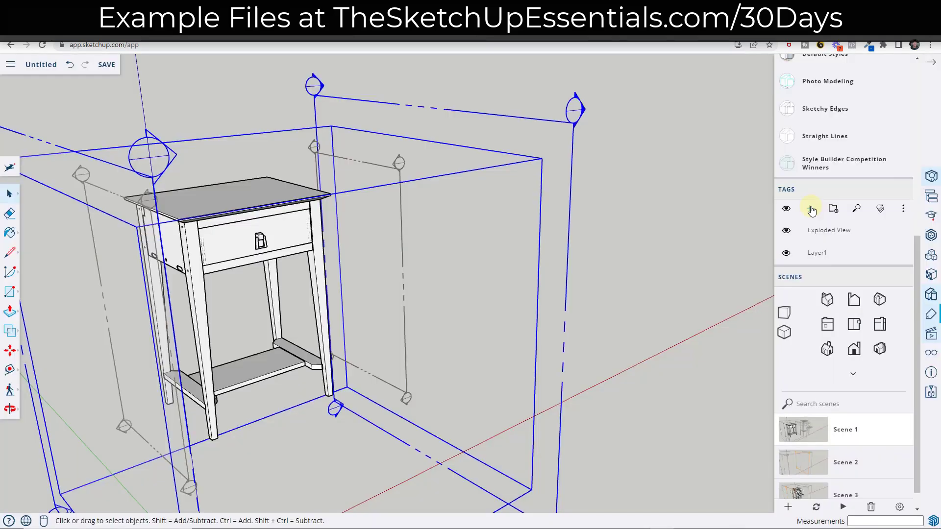
click(811, 209)
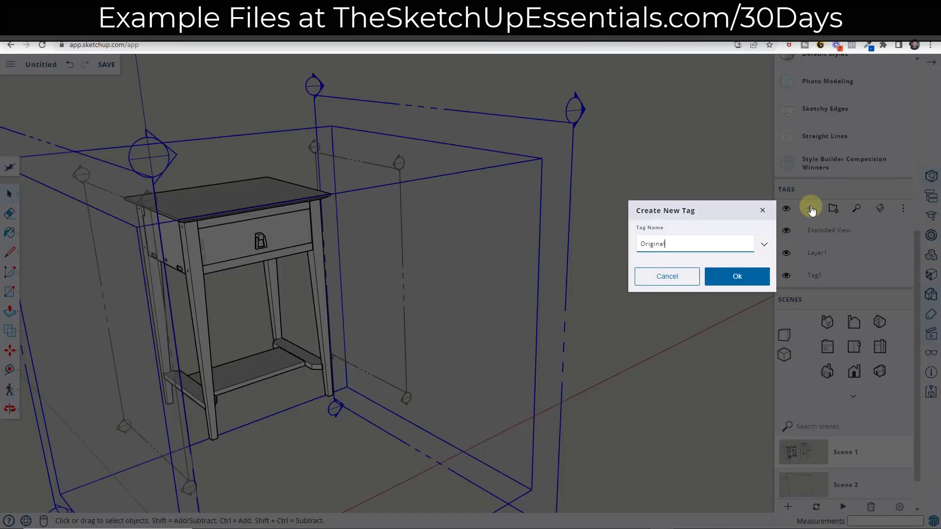
key(Return)
Assign the exploded table's group to the Exploded View tag and the assembled table's group to the Original View tag
click(290, 212)
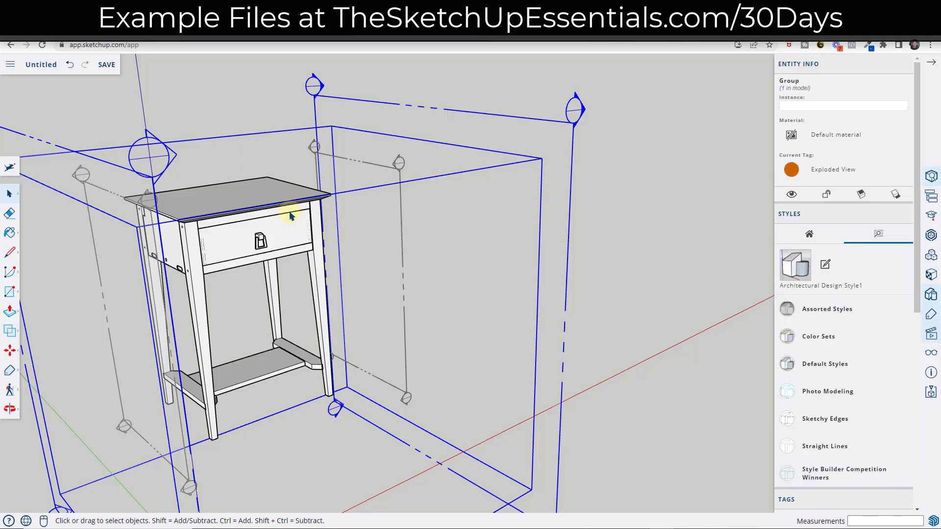
click(571, 184)
click(289, 193)
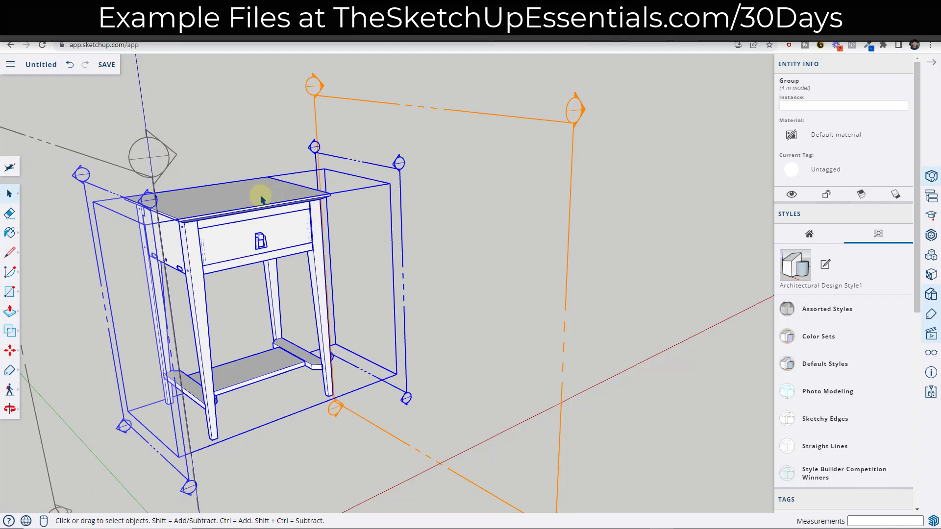
click(828, 172)
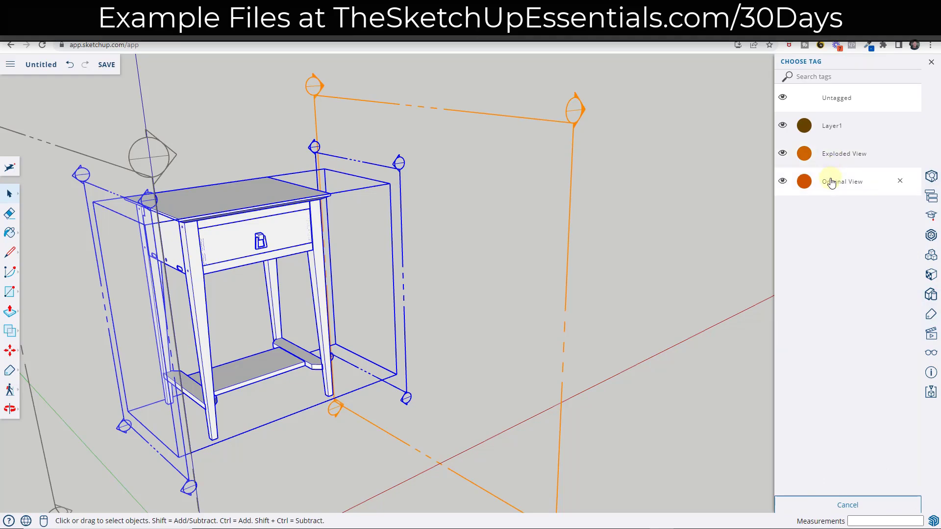
click(835, 183)
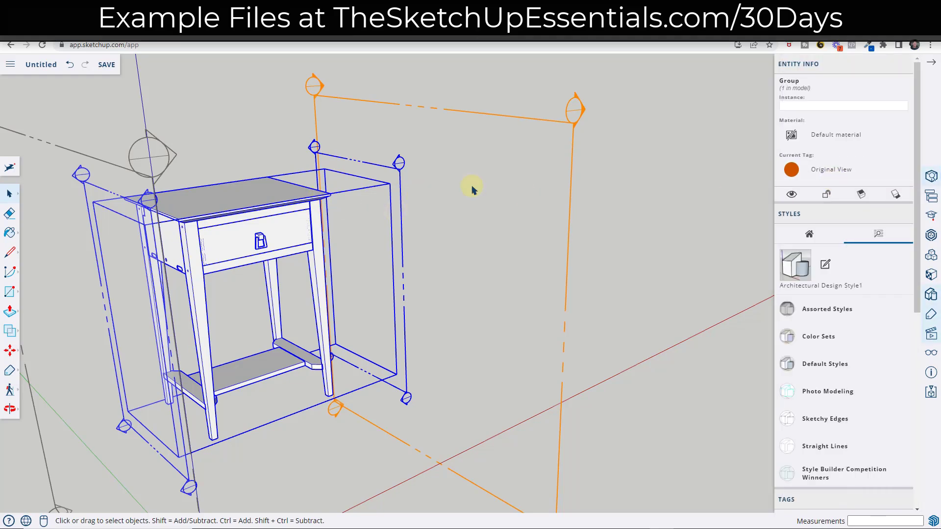
click(572, 154)
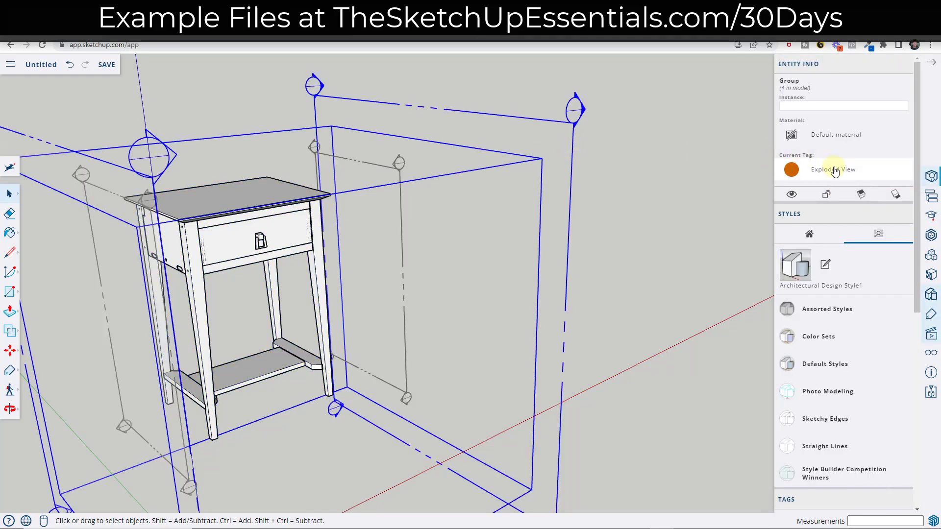
click(647, 198)
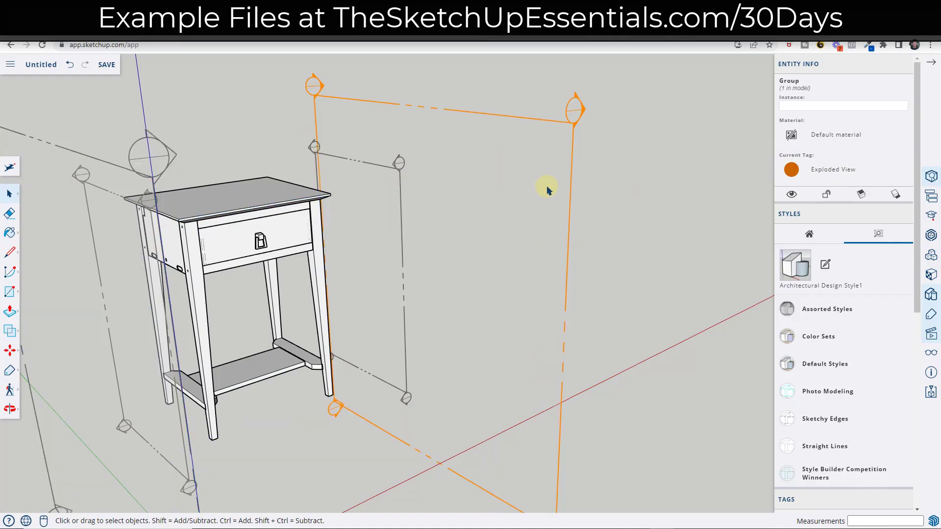
Recall Scene 1 and make the far section plane in the exploded table's group the active cut
scroll(864, 274, down, 5)
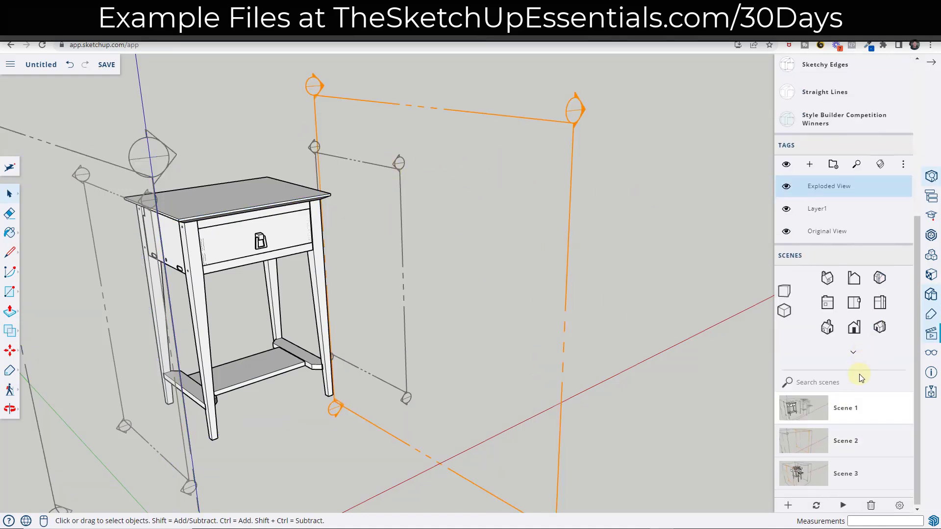
click(804, 411)
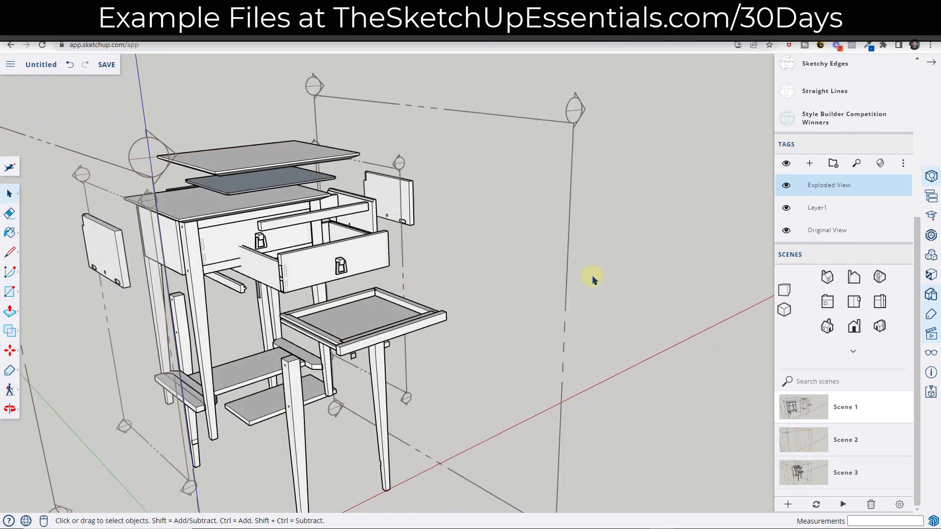
key(Page_Down)
right_click(573, 182)
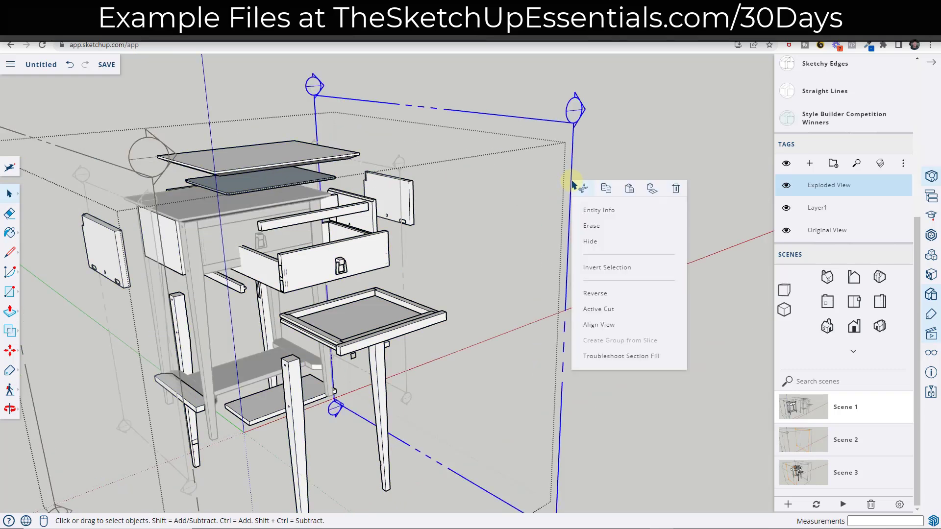
click(616, 310)
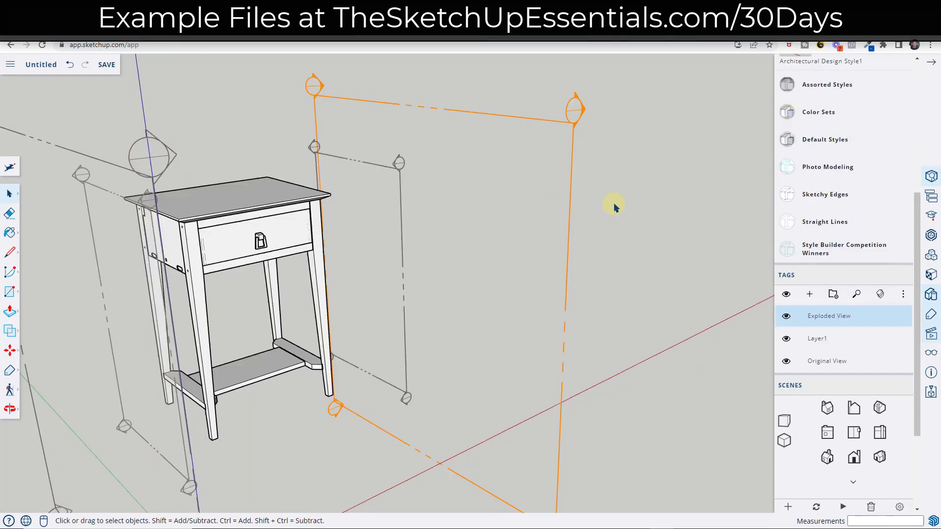
Hide the Exploded View tag and update Scene 1 with all properties
scroll(783, 325, down, 3)
click(786, 186)
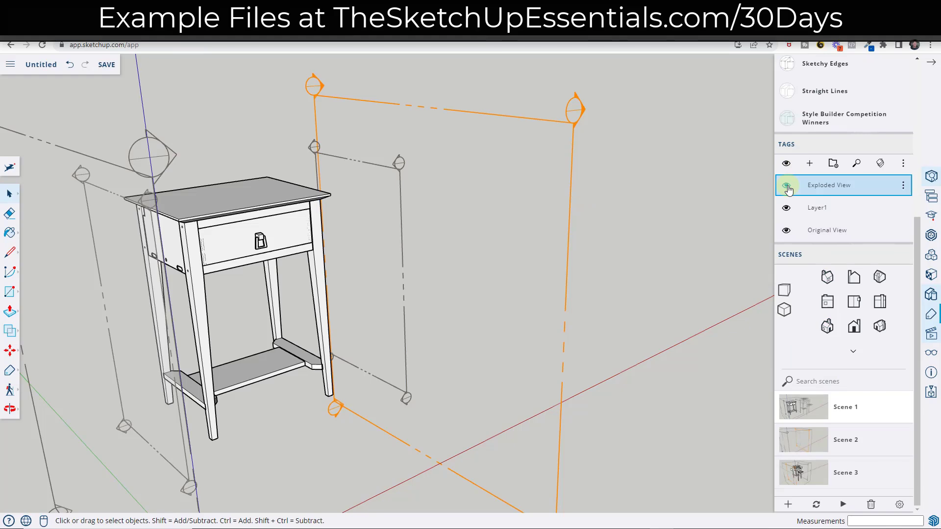
click(816, 505)
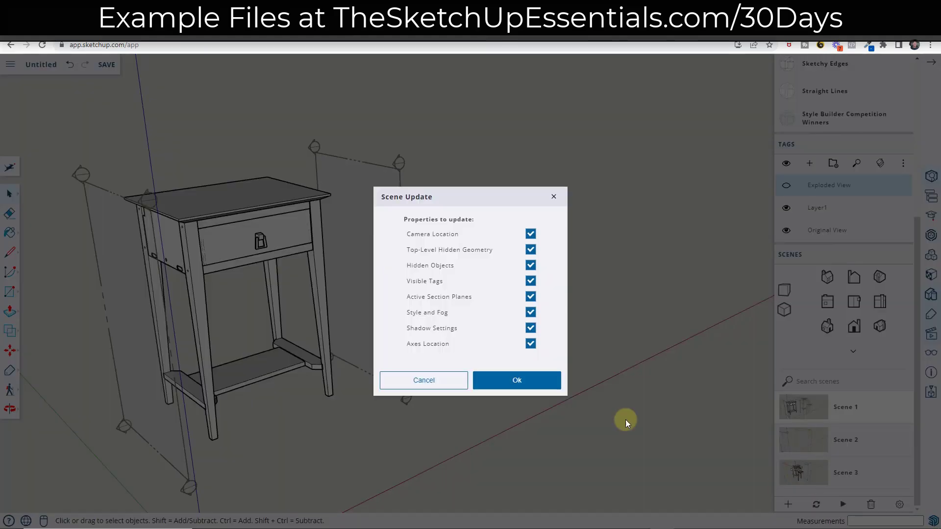
click(517, 381)
Recall Scene 2, hide the Exploded View tag and update the scene with all properties
click(801, 437)
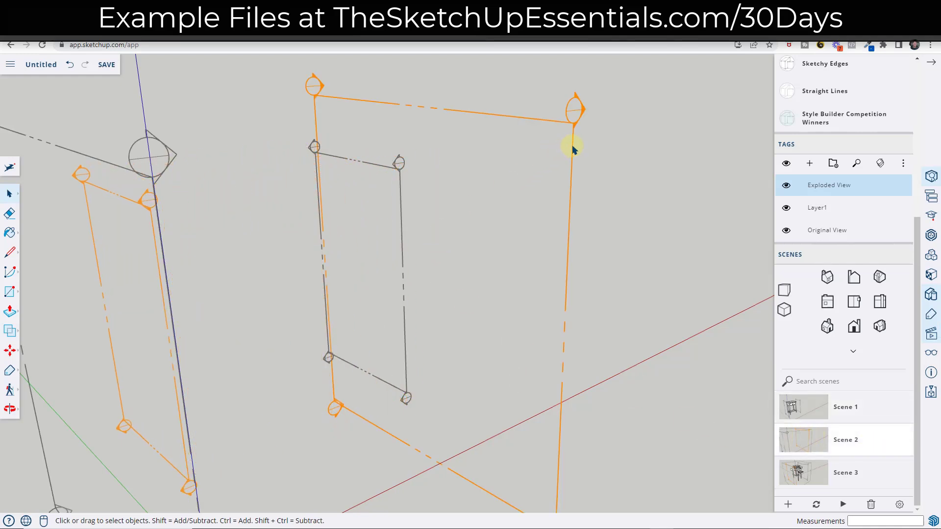
scroll(814, 189, up, 3)
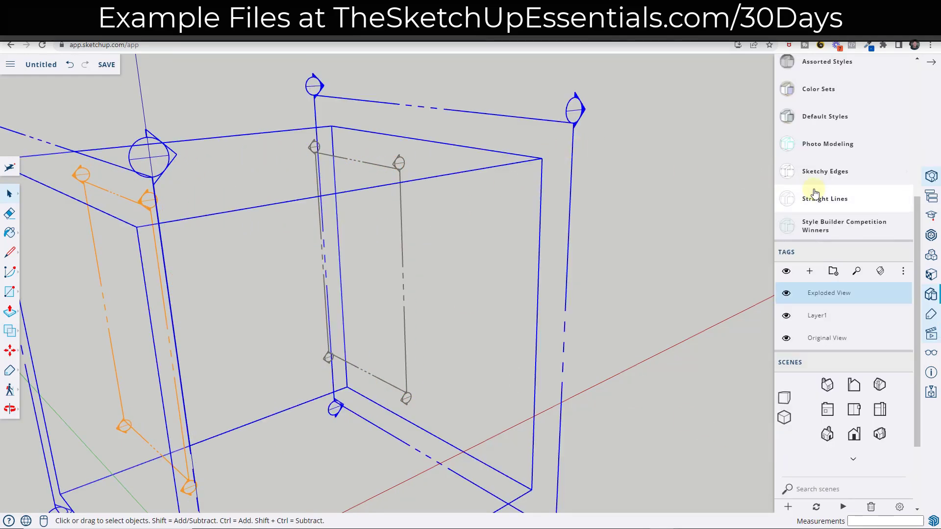
click(786, 296)
scroll(820, 431, down, 3)
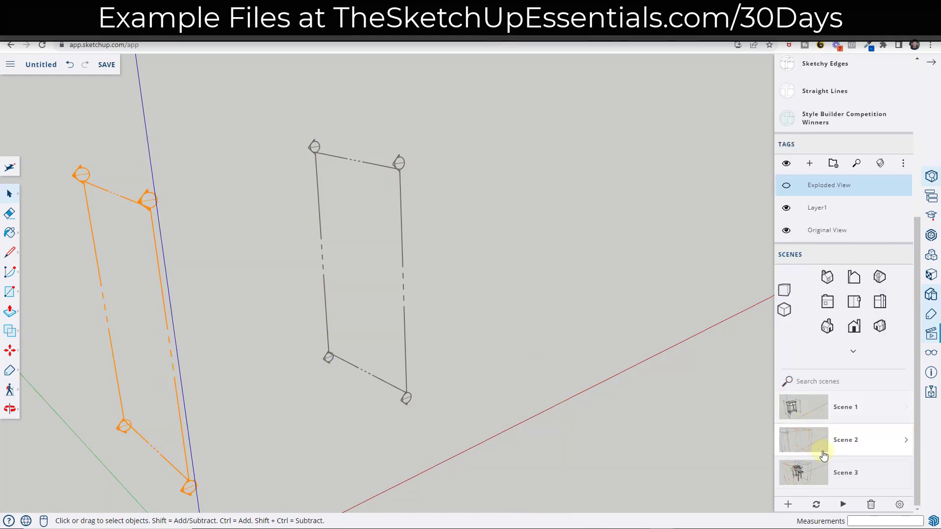
click(816, 505)
click(529, 385)
Recall Scene 3 and update it with all properties, keeping the Exploded View tag visible
click(806, 474)
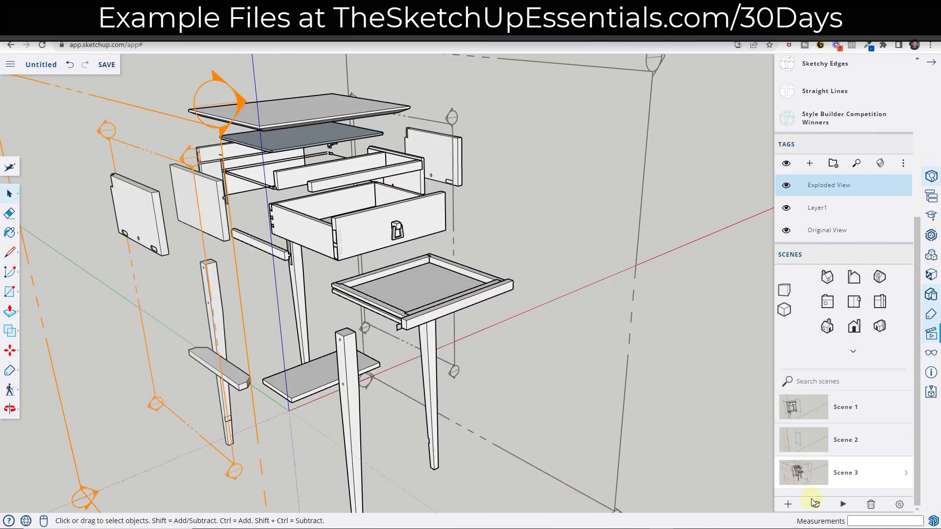
click(816, 505)
click(523, 387)
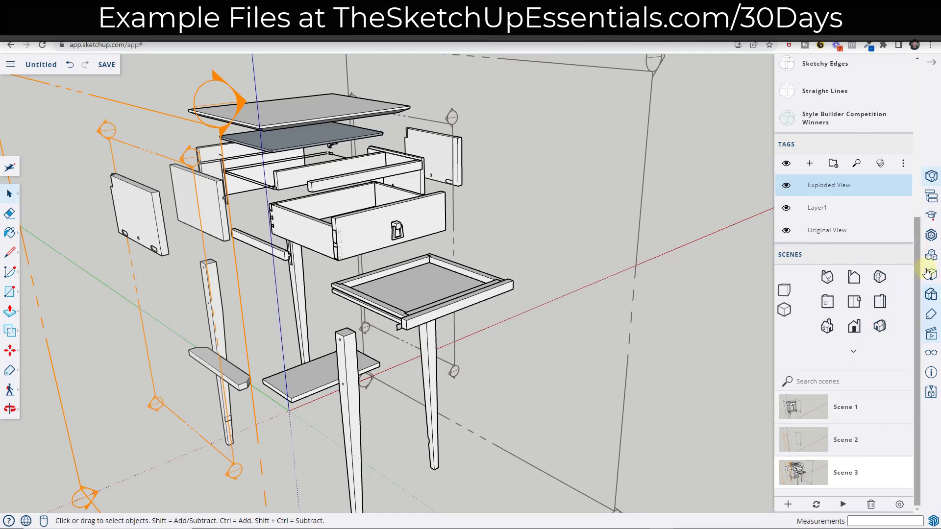
Edit the current style's modeling settings to turn off section planes and model axes
click(930, 294)
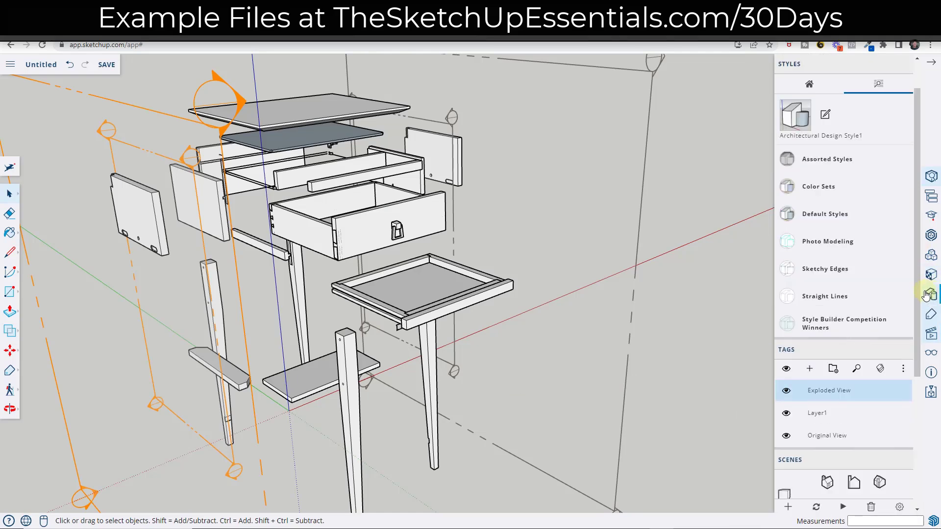
click(826, 117)
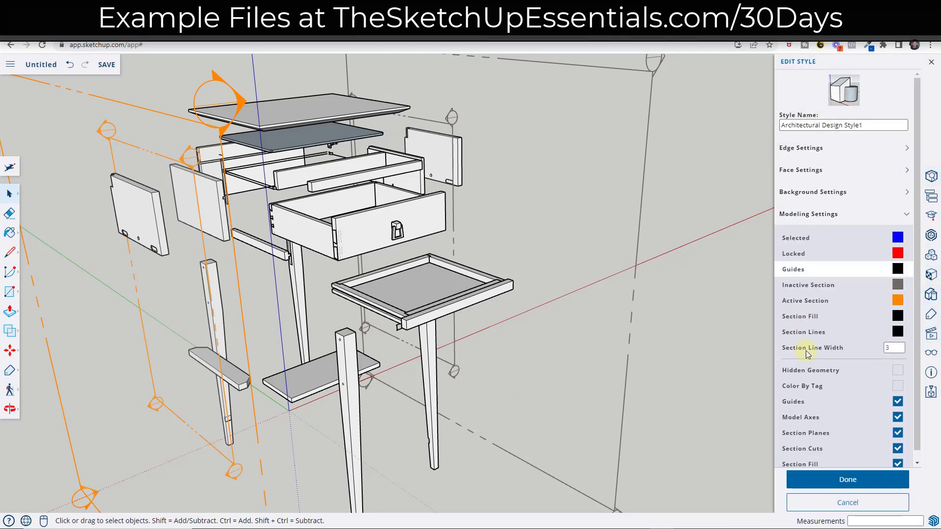
click(897, 433)
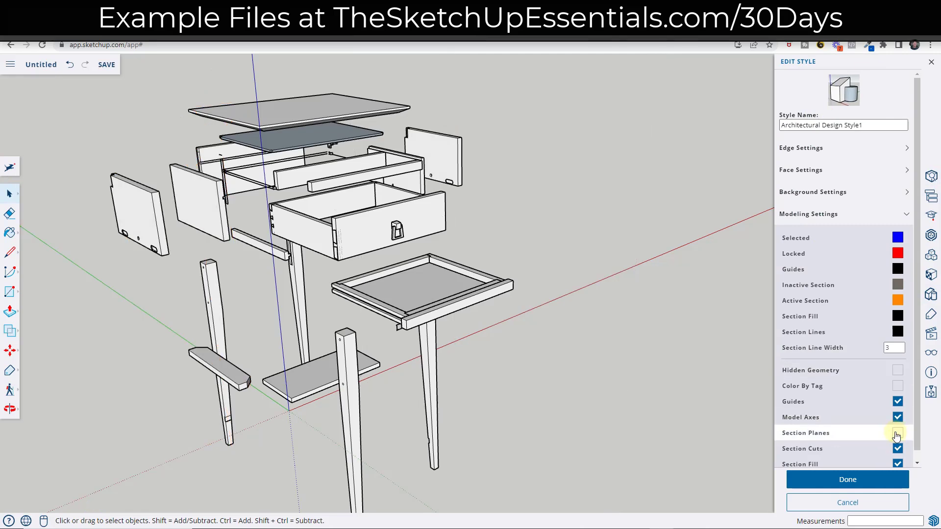
scroll(894, 441, down, 1)
click(898, 409)
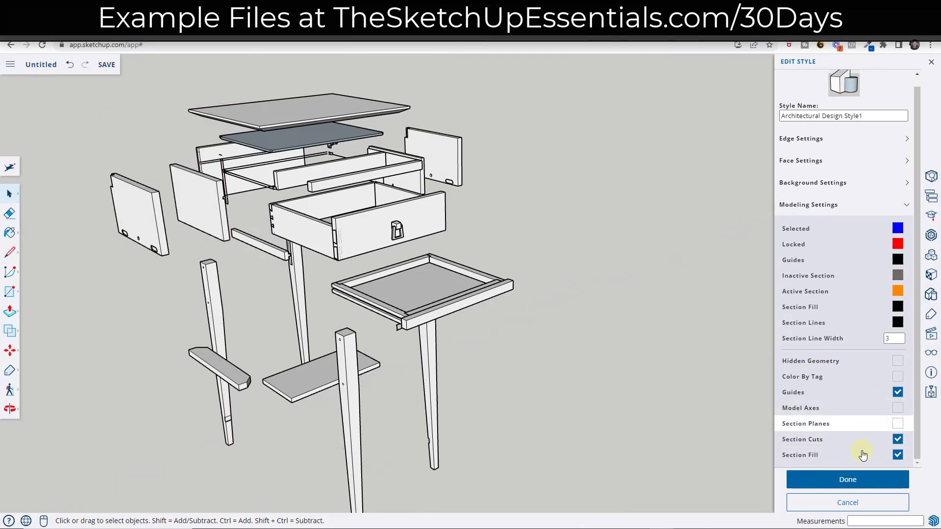
click(848, 479)
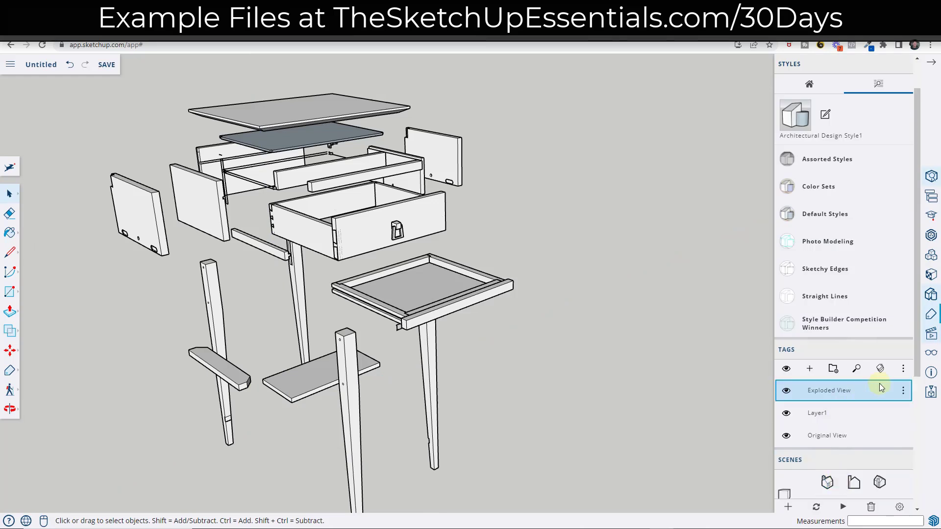
Recall Scene 1 and Scene 2 in turn to check the transition of the assembled table
scroll(833, 406, down, 4)
click(807, 415)
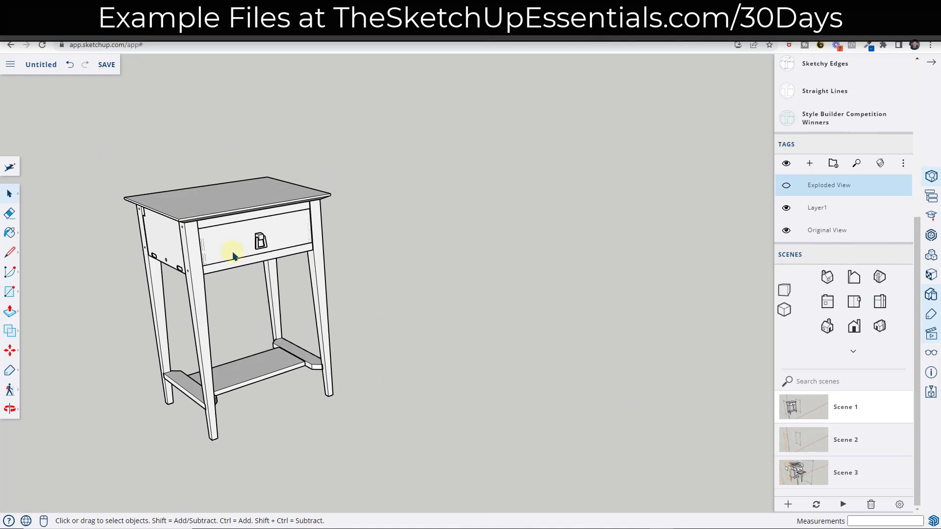
click(795, 442)
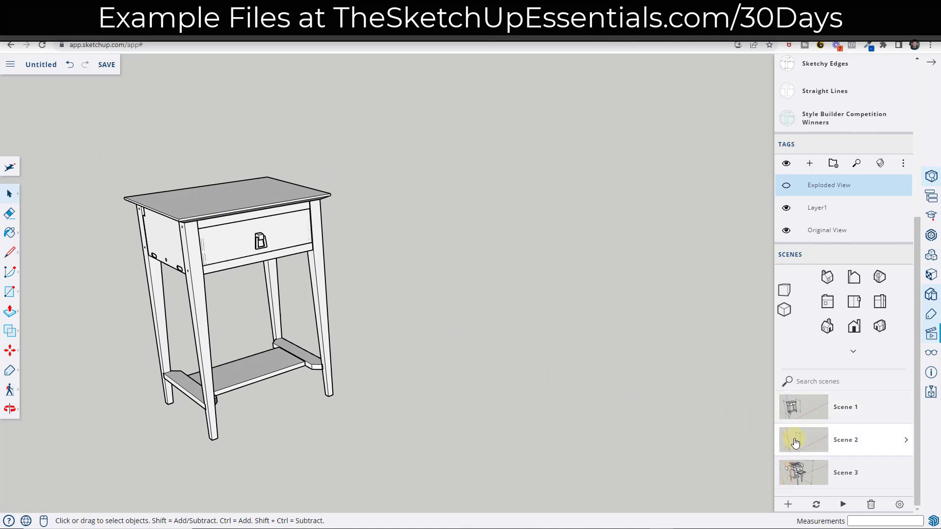